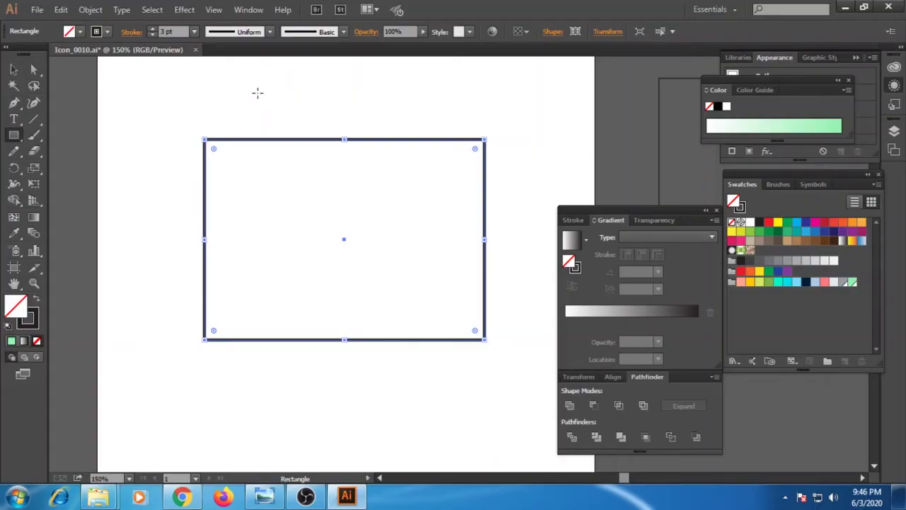
Draw the first small tab rectangle and move it down onto the frame's top edge.
{"action": "mouse_move", "coordinate": [256, 90]}
{"action": "left_mouse_down"}
{"action": "mouse_move", "coordinate": [287, 133]}
{"action": "mouse_move", "coordinate": [277, 144]}
{"action": "mouse_move", "coordinate": [447, 142]}
{"action": "left_mouse_up"}
{"action": "left_click", "coordinate": [13, 70]}
{"action": "left_click", "coordinate": [308, 107]}
Place the second tab near the right end and draw a divider line edge to edge.
{"action": "left_click", "coordinate": [261, 199]}
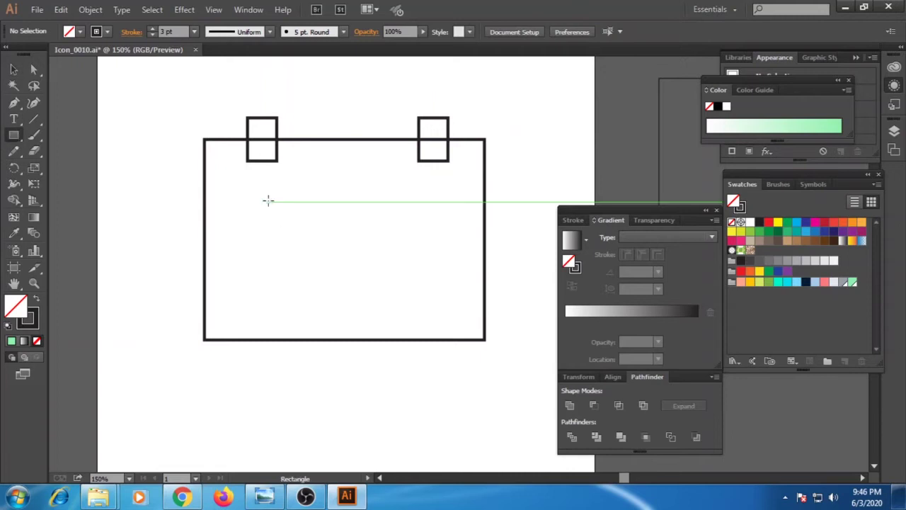
{"action": "left_click", "coordinate": [203, 197]}
{"action": "left_click", "coordinate": [486, 197]}
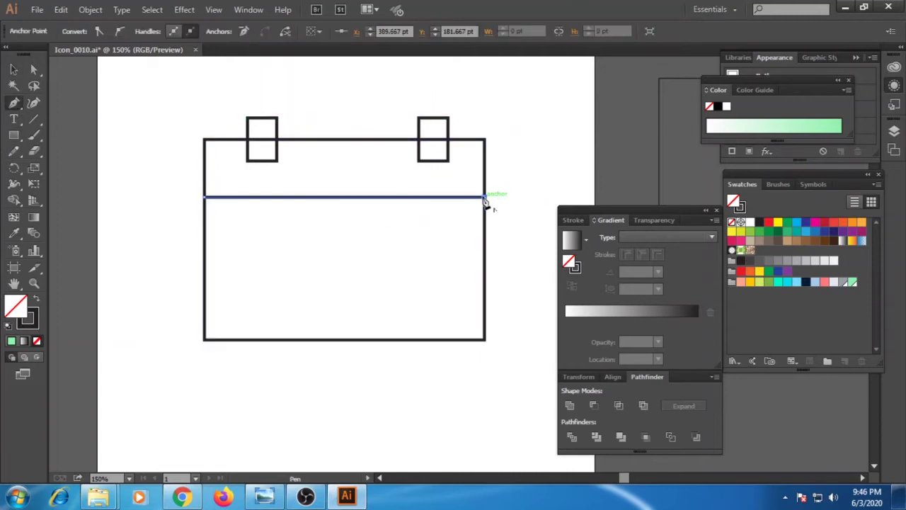
Draw the first small square in the top-left of the calendar body.
{"action": "left_click", "coordinate": [14, 69]}
{"action": "left_click", "coordinate": [144, 101]}
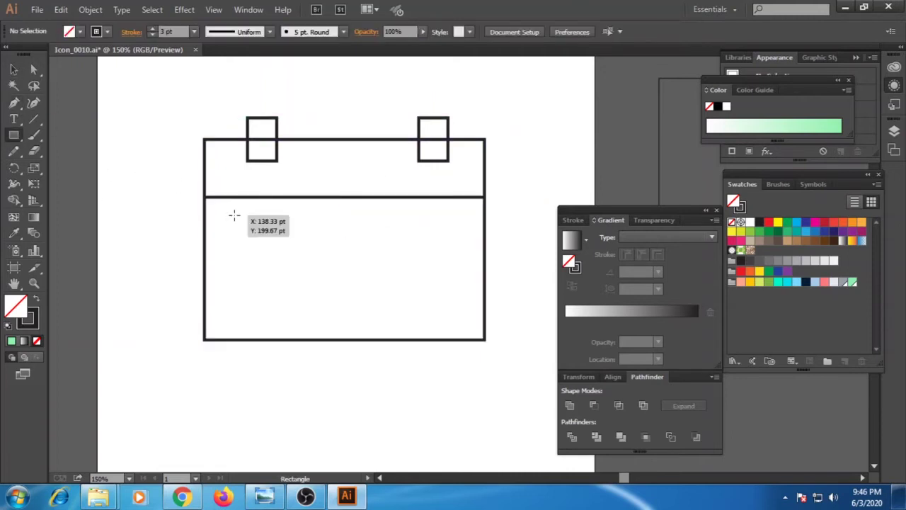
{"action": "mouse_move", "coordinate": [234, 215]}
{"action": "left_mouse_down"}
{"action": "mouse_move", "coordinate": [279, 258]}
{"action": "mouse_move", "coordinate": [459, 244]}
{"action": "left_mouse_up"}
{"action": "left_click", "coordinate": [13, 69]}
Copy the square into a row of four, shrink them, and shift them slightly left.
{"action": "left_click_drag", "start_coordinate": [443, 283], "coordinate": [252, 238]}
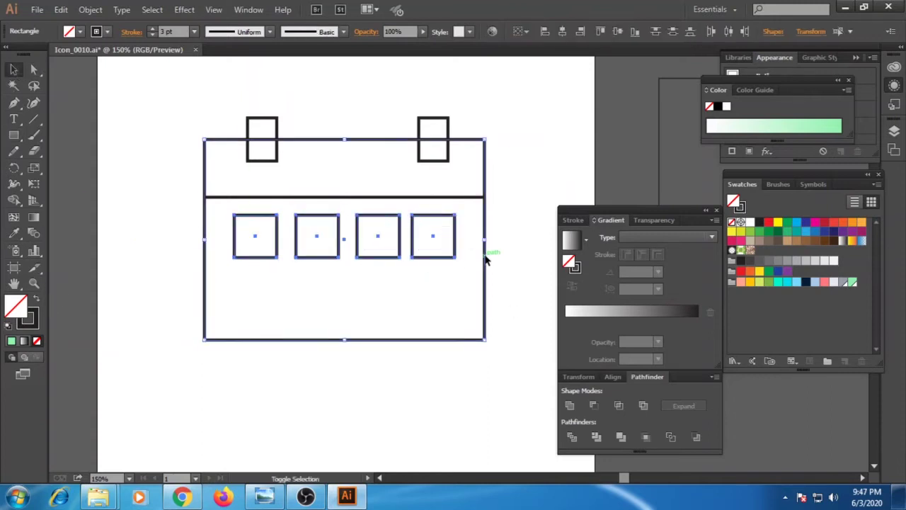
{"action": "left_click_drag", "start_coordinate": [456, 258], "coordinate": [294, 230]}
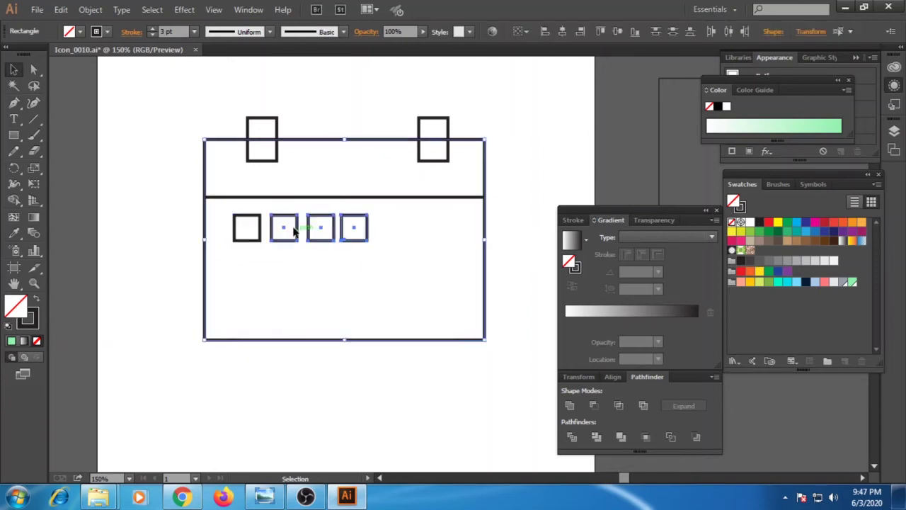
{"action": "key", "text": "ctrl+a"}
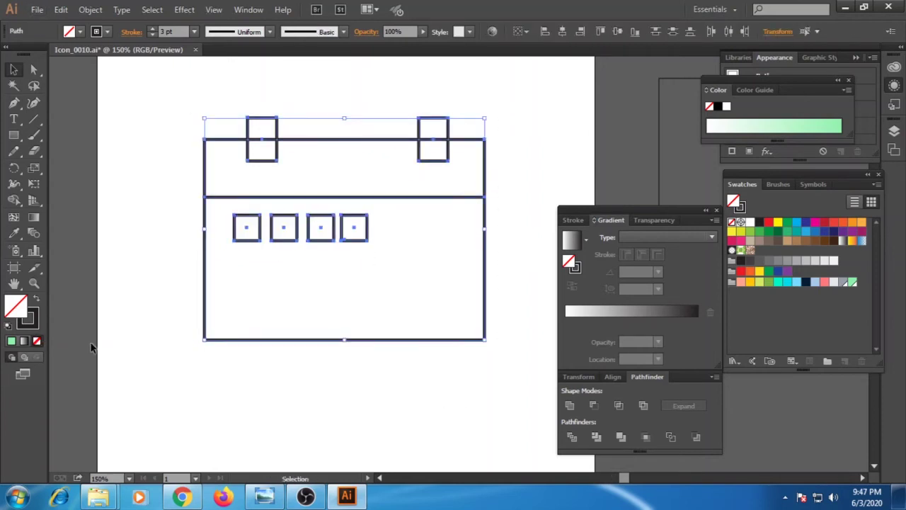
{"action": "left_click_drag", "start_coordinate": [390, 268], "coordinate": [197, 221]}
{"action": "left_click", "coordinate": [204, 229], "text": "shift"}
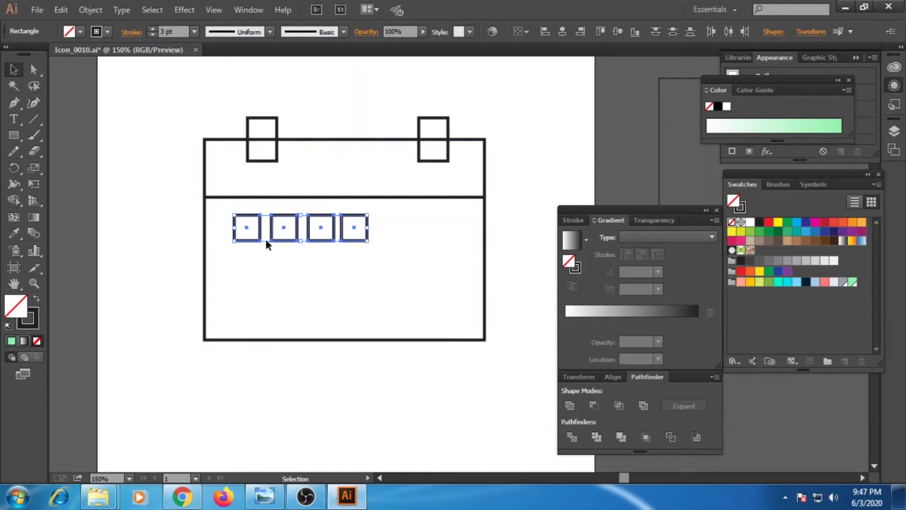
{"action": "mouse_move", "coordinate": [266, 245]}
{"action": "left_mouse_down"}
{"action": "mouse_move", "coordinate": [252, 244]}
{"action": "mouse_move", "coordinate": [345, 233]}
{"action": "mouse_move", "coordinate": [455, 240]}
{"action": "left_mouse_up"}
Extend the row to seven squares, nudging the rightmost square into place.
{"action": "left_click", "coordinate": [293, 257]}
{"action": "key", "text": "Escape"}
{"action": "left_click", "coordinate": [486, 224], "text": "shift"}
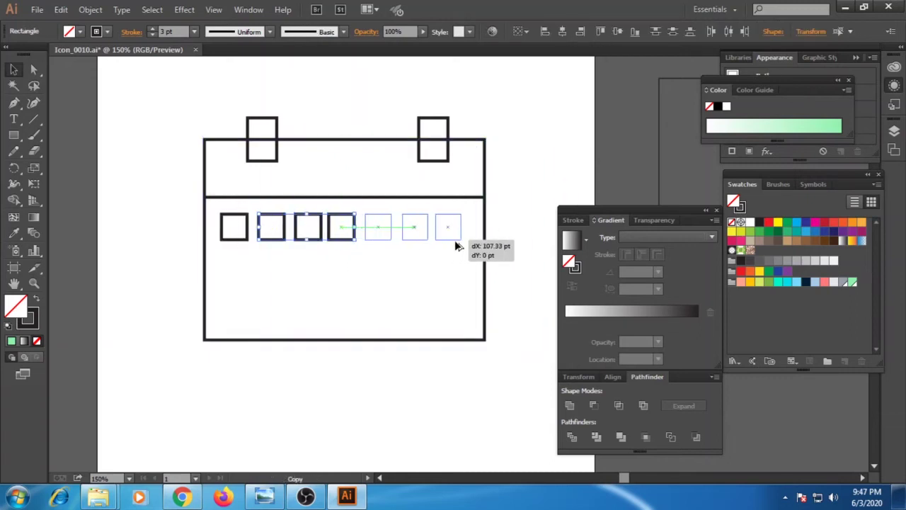
{"action": "left_click", "coordinate": [456, 269]}
{"action": "mouse_move", "coordinate": [228, 220]}
{"action": "left_mouse_down"}
{"action": "mouse_move", "coordinate": [460, 265]}
{"action": "mouse_move", "coordinate": [459, 239]}
{"action": "left_mouse_up"}
{"action": "left_click", "coordinate": [466, 227]}
Duplicate the row of seven squares downward and repeat with Ctrl+D to make four rows.
{"action": "left_click_drag", "start_coordinate": [296, 245], "coordinate": [223, 233]}
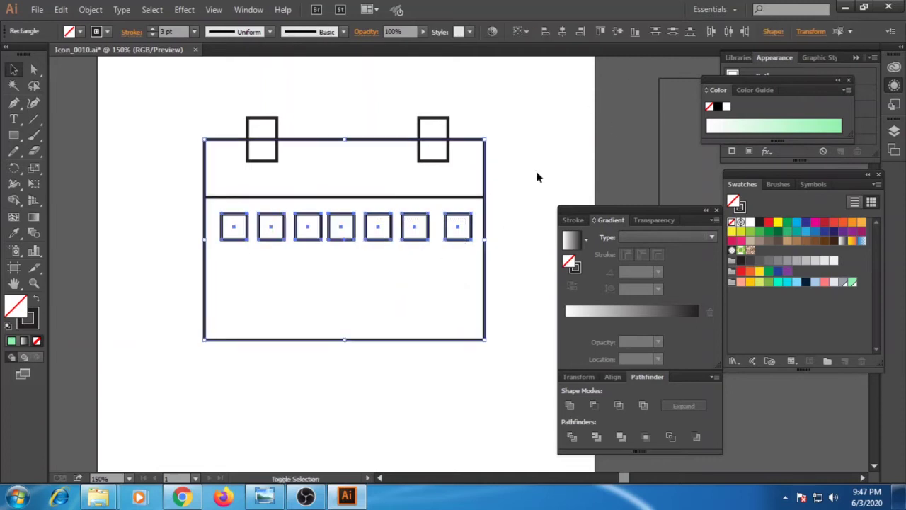
{"action": "key", "text": "a"}
{"action": "key", "text": "v"}
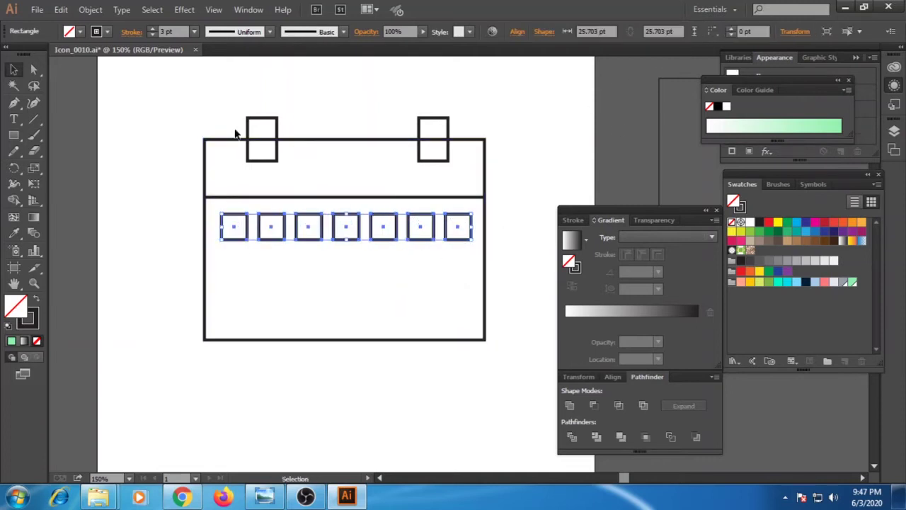
{"action": "left_click", "coordinate": [247, 133]}
{"action": "left_click", "coordinate": [419, 142], "text": "shift"}
{"action": "left_click_drag", "start_coordinate": [162, 118], "coordinate": [474, 314]}
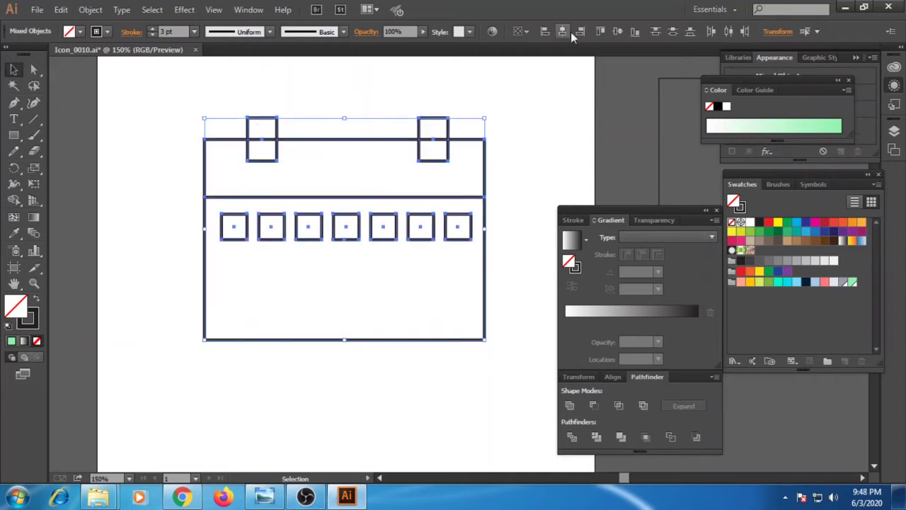
{"action": "key", "text": "ctrl+shift+a"}
{"action": "left_click", "coordinate": [456, 225]}
{"action": "left_click_drag", "start_coordinate": [444, 244], "coordinate": [444, 275]}
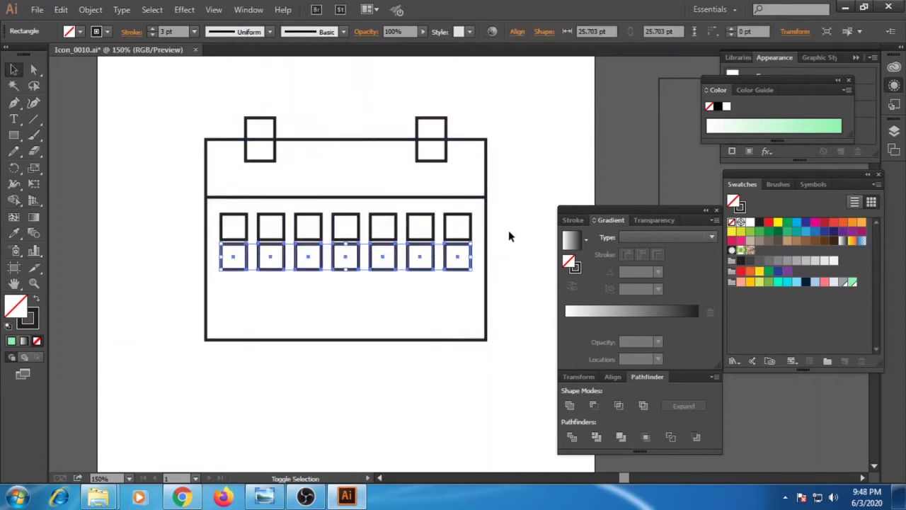
{"action": "key", "text": "shift+Down"}
{"action": "left_click", "coordinate": [364, 228], "text": "shift"}
{"action": "key", "text": "ctrl+d"}
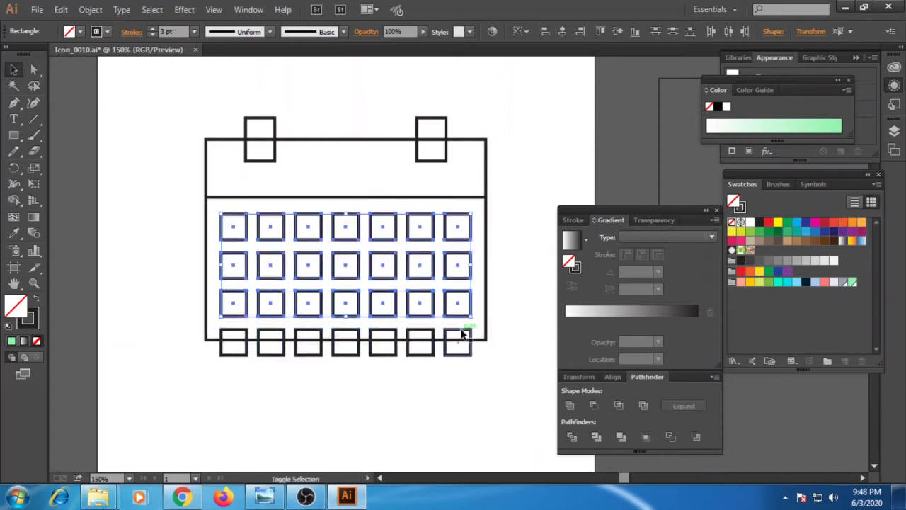
Space the four rows evenly with Distribute Vertical Centers.
{"action": "key", "text": "ctrl+shift+a"}
{"action": "left_click_drag", "start_coordinate": [479, 226], "coordinate": [440, 336]}
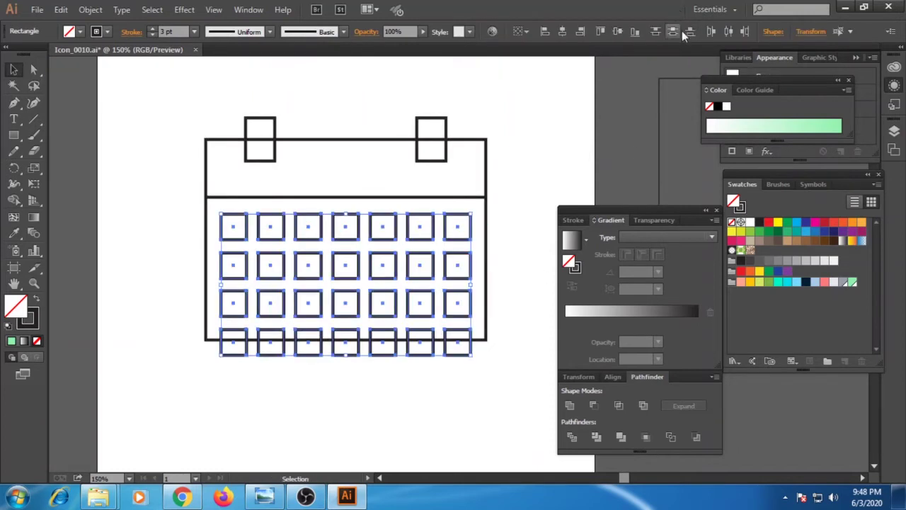
{"action": "left_click", "coordinate": [683, 31]}
{"action": "left_click", "coordinate": [534, 198]}
Stretch the frame's bottom edge down to enclose all four rows.
{"action": "left_click", "coordinate": [486, 286]}
{"action": "left_click_drag", "start_coordinate": [346, 340], "coordinate": [343, 380]}
{"action": "left_click", "coordinate": [497, 321]}
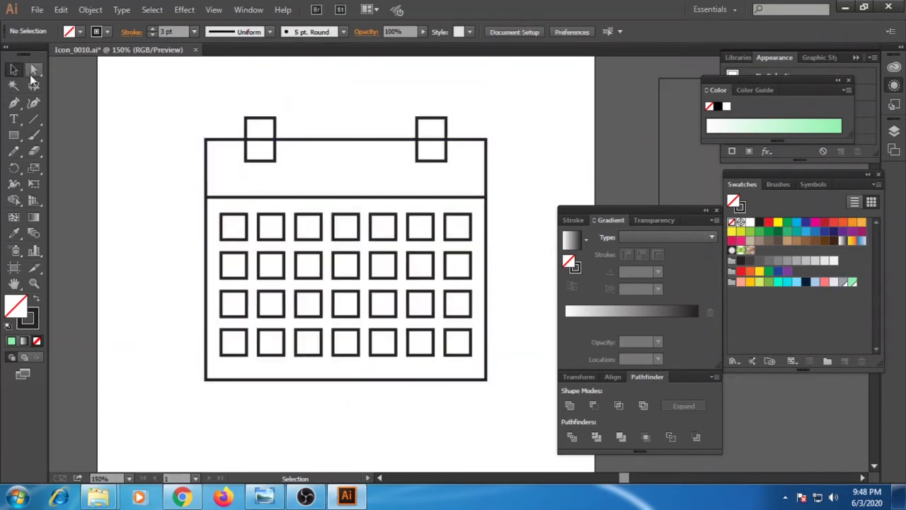
Round the corners of the calendar frame with its live corner widgets.
{"action": "left_click_drag", "start_coordinate": [188, 123], "coordinate": [375, 160]}
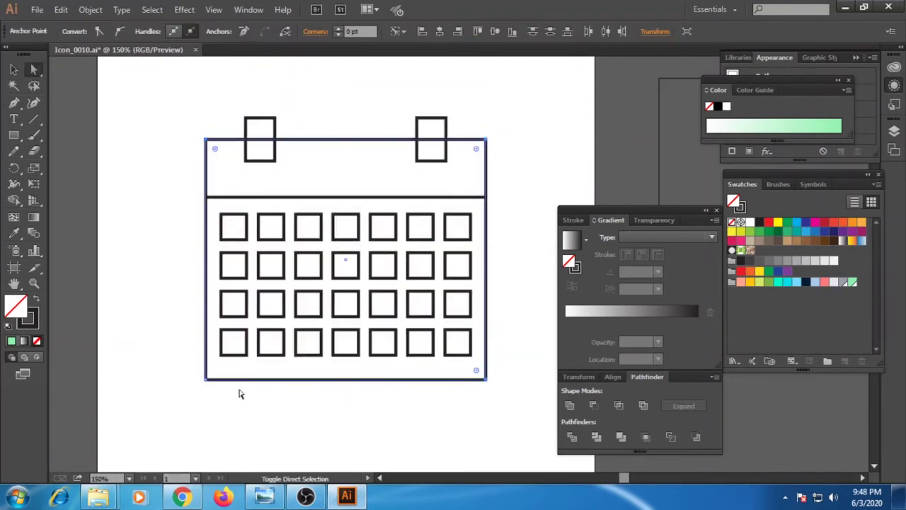
{"action": "left_click", "coordinate": [407, 380]}
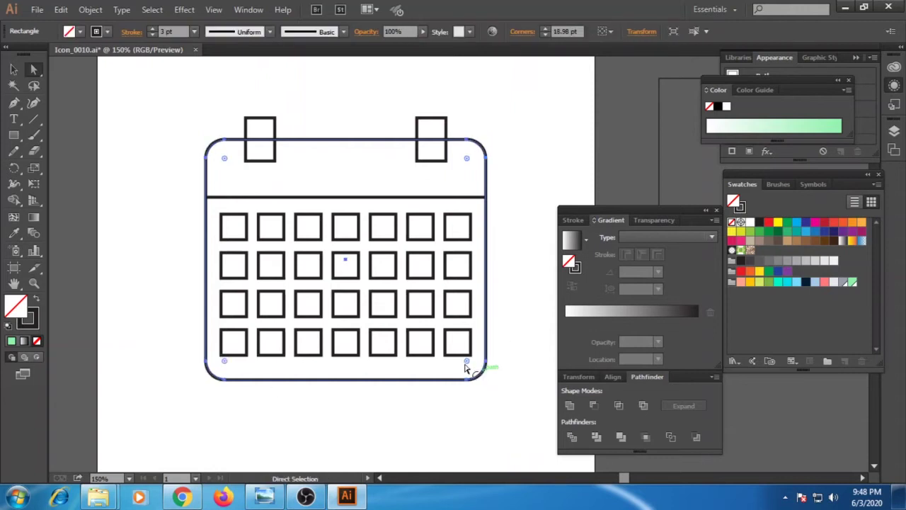
{"action": "left_click", "coordinate": [170, 184]}
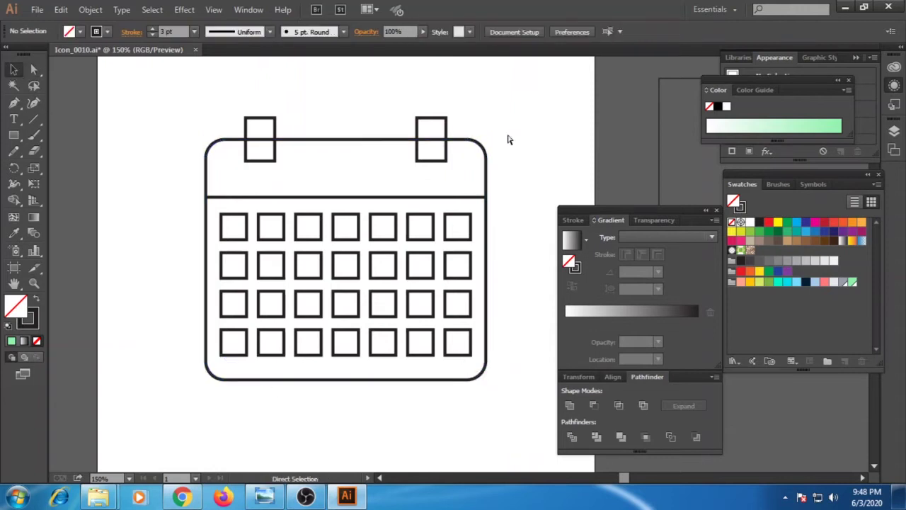
{"action": "key", "text": "ctrl+plus"}
Round both tabs' corners fully into pill shapes.
{"action": "left_click", "coordinate": [197, 134]}
{"action": "left_click", "coordinate": [424, 138], "text": "shift"}
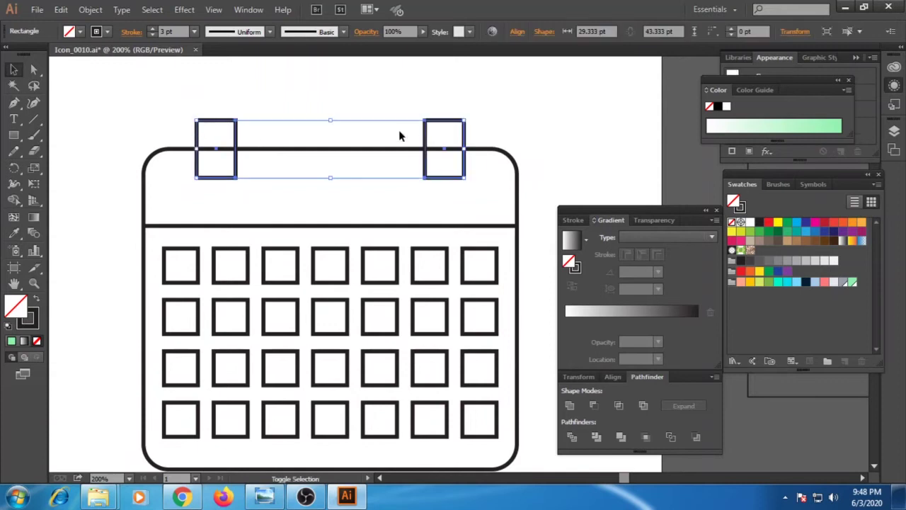
{"action": "left_click", "coordinate": [34, 68]}
{"action": "left_click_drag", "start_coordinate": [205, 128], "coordinate": [219, 142]}
{"action": "left_click", "coordinate": [122, 191]}
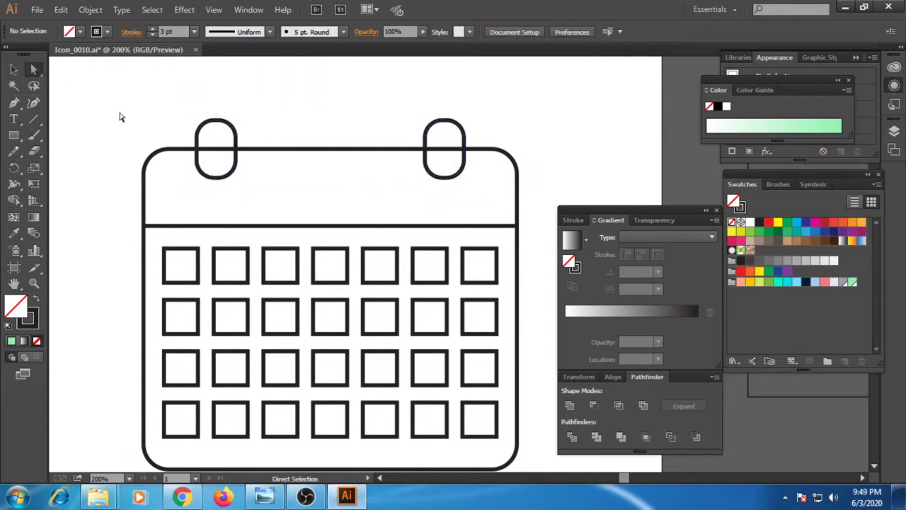
Lower the frame's top edge with the tabs, then lengthen the tabs downward.
{"action": "left_click_drag", "start_coordinate": [120, 117], "coordinate": [566, 201]}
{"action": "key", "text": "shift+Down"}
{"action": "left_click", "coordinate": [340, 183]}
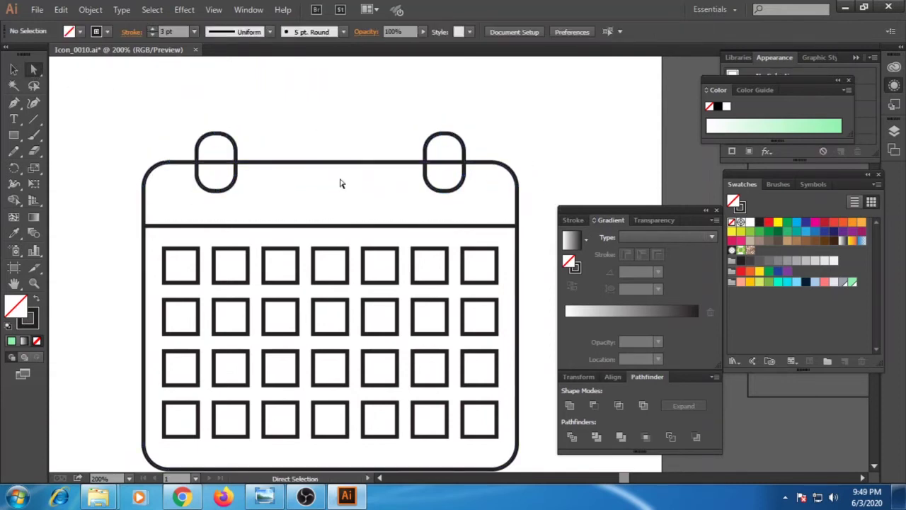
{"action": "left_click_drag", "start_coordinate": [481, 212], "coordinate": [187, 168]}
{"action": "key", "text": "shift+Down"}
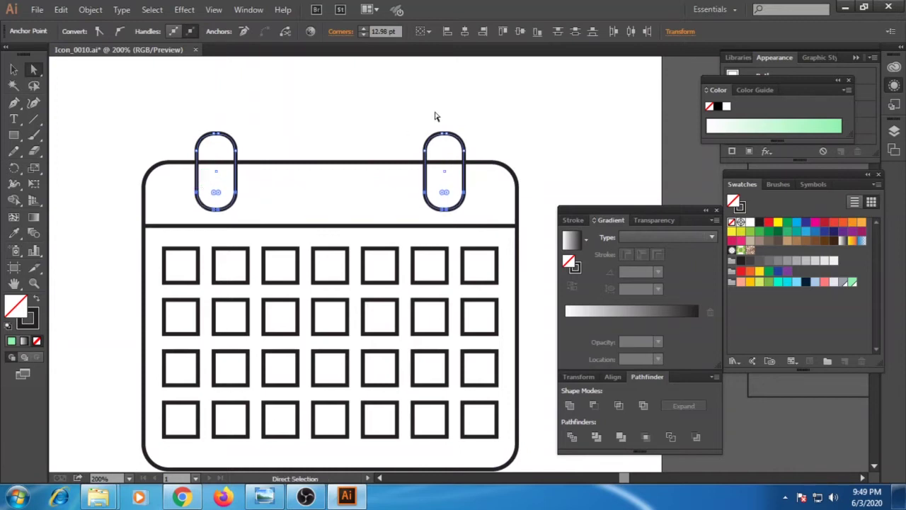
{"action": "left_click", "coordinate": [435, 116]}
{"action": "key", "text": "ctrl+plus"}
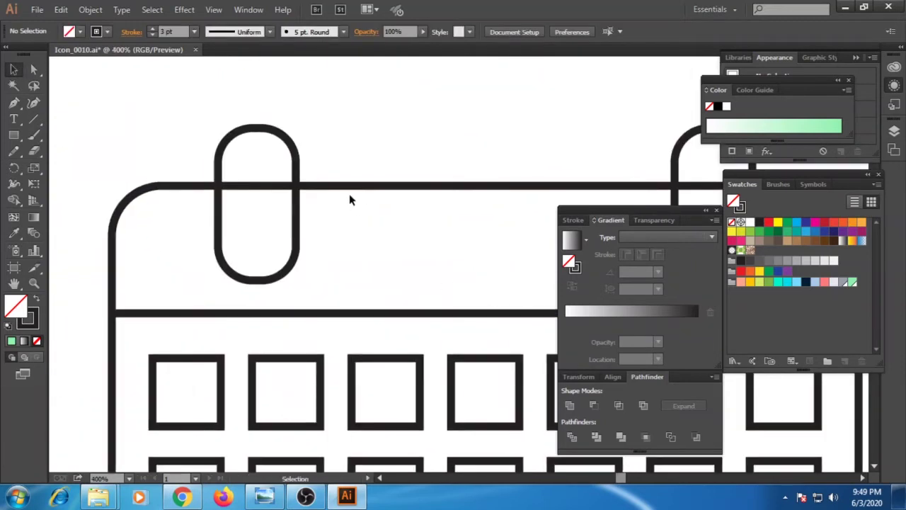
Nudge the left and right tabs slightly toward the centre.
{"action": "double_click", "coordinate": [296, 175]}
{"action": "key", "text": "shift+Right"}
{"action": "left_click", "coordinate": [676, 159]}
{"action": "key", "text": "shift+Left"}
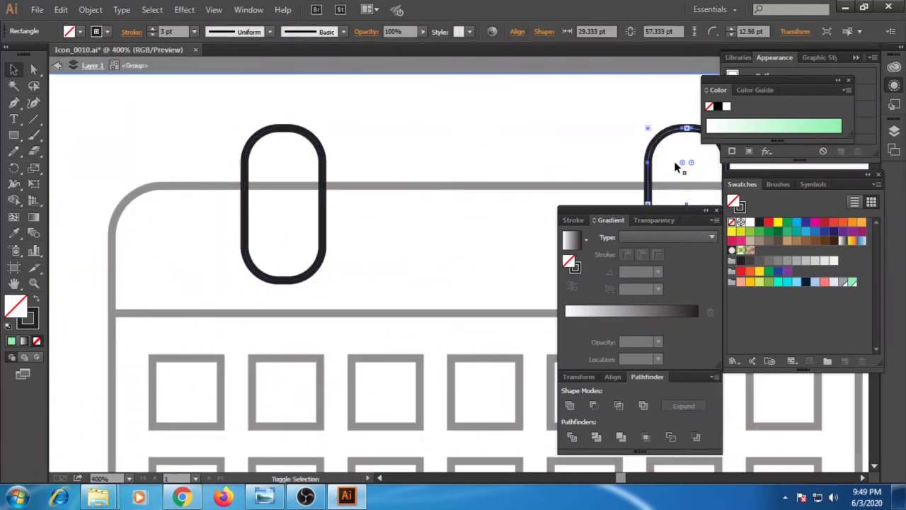
{"action": "double_click", "coordinate": [405, 163]}
Add anchor points on the top outline at both sides of each ring tab.
{"action": "left_click_drag", "start_coordinate": [14, 103], "coordinate": [41, 118]}
{"action": "left_click", "coordinate": [283, 186]}
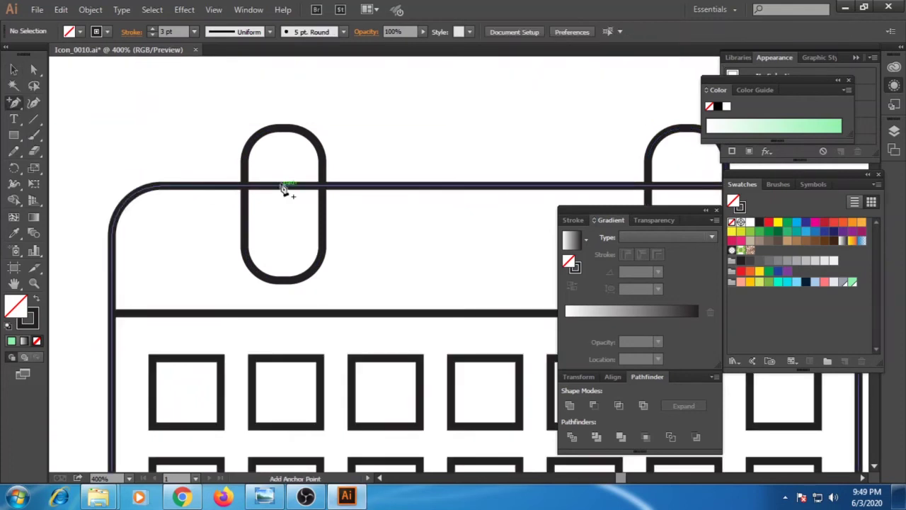
{"action": "left_click", "coordinate": [244, 186]}
{"action": "key", "text": "a"}
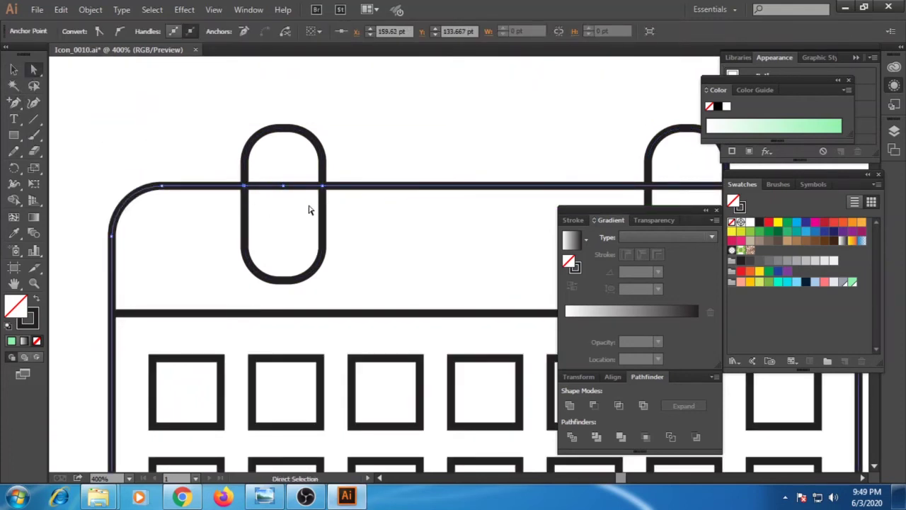
{"action": "scroll", "coordinate": [269, 255], "scroll_direction": "right", "scroll_amount": 5}
{"action": "left_click", "coordinate": [13, 105]}
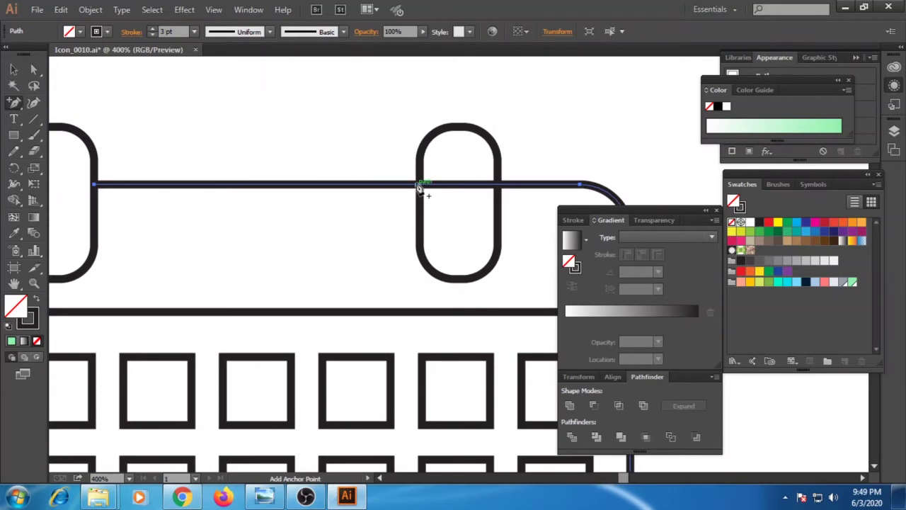
{"action": "left_click", "coordinate": [422, 186]}
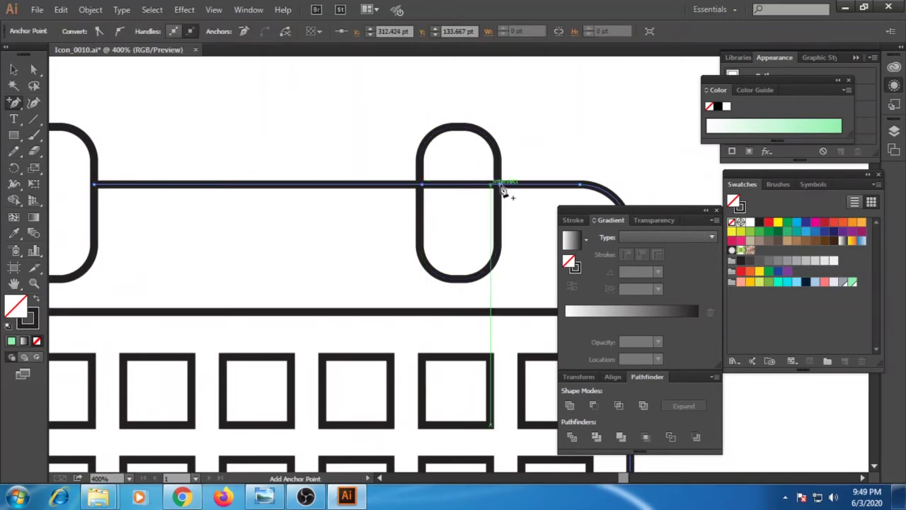
{"action": "key", "text": "v"}
{"action": "left_click", "coordinate": [259, 137]}
{"action": "key", "text": "ctrl+minus"}
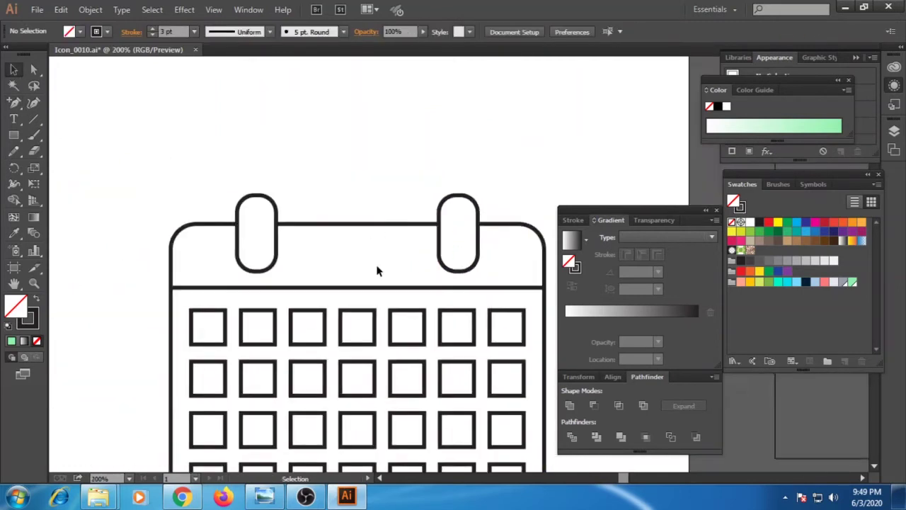
Round the corners of the top-left grid square using its live corner widget.
{"action": "left_click_drag", "start_coordinate": [507, 382], "coordinate": [507, 382]}
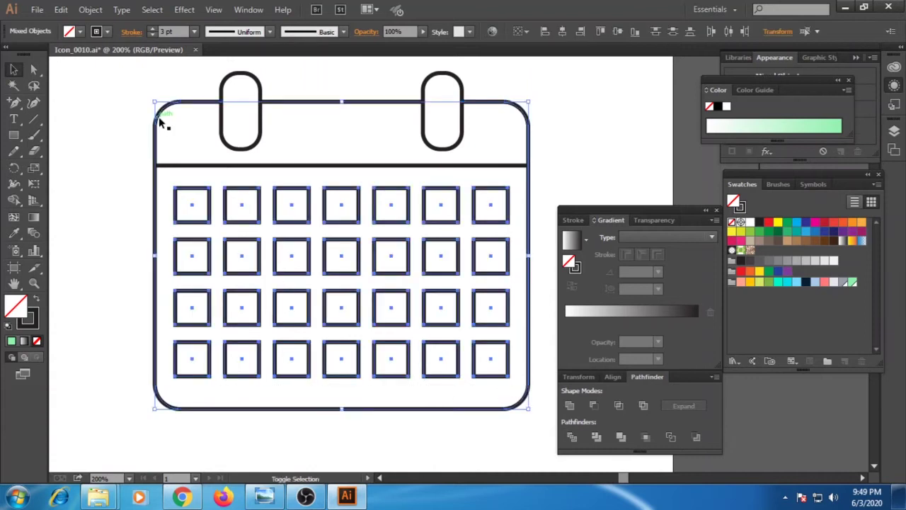
{"action": "left_click", "coordinate": [159, 120], "text": "shift"}
{"action": "left_click", "coordinate": [35, 70]}
{"action": "left_click", "coordinate": [99, 165]}
{"action": "left_click", "coordinate": [186, 193]}
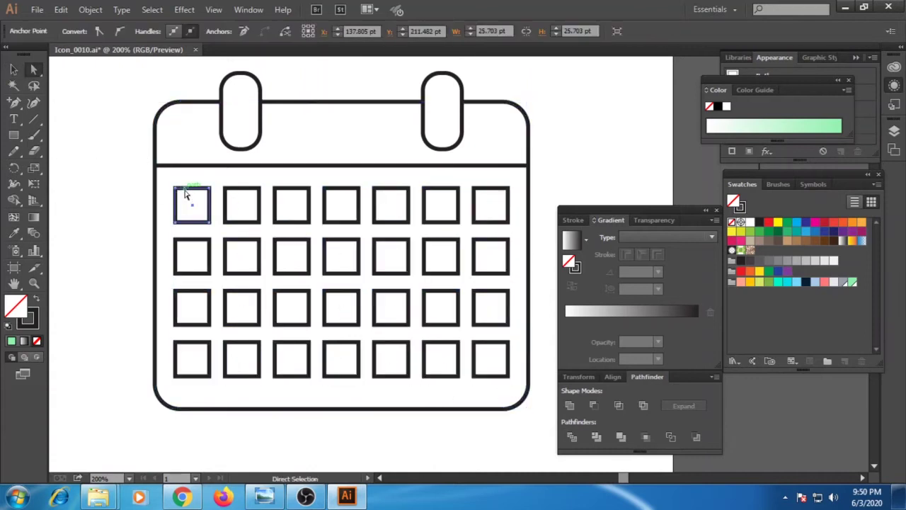
{"action": "left_click_drag", "start_coordinate": [217, 235], "coordinate": [507, 382]}
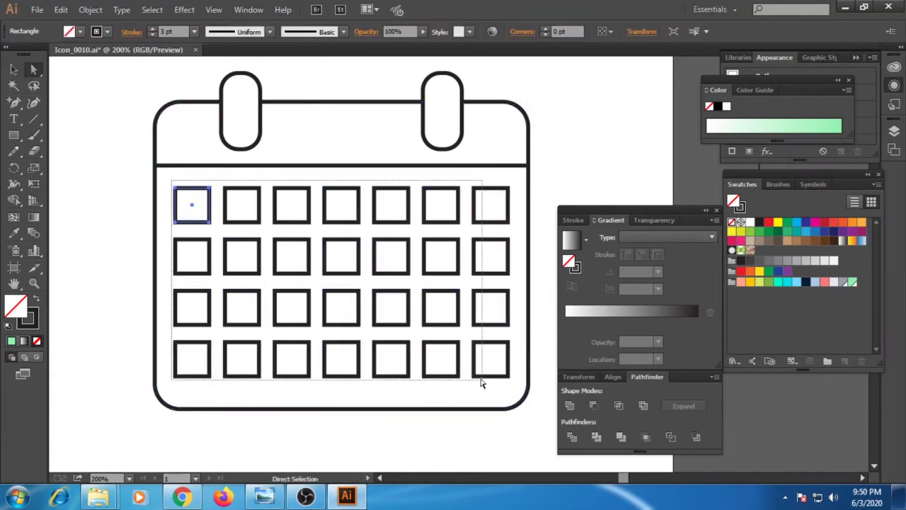
{"action": "left_click_drag", "start_coordinate": [221, 230], "coordinate": [204, 206]}
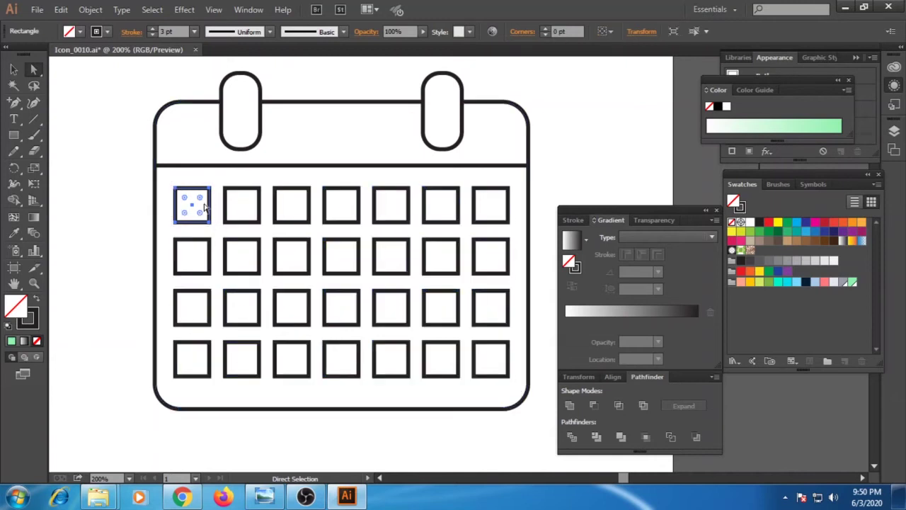
Zoom in and pan to bring the calendar's top into view.
{"action": "key", "text": "v"}
{"action": "left_click", "coordinate": [136, 284]}
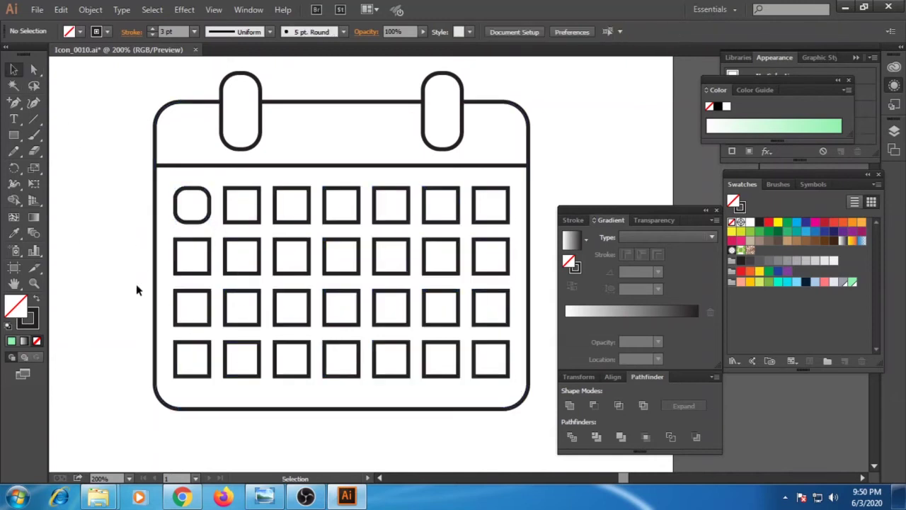
{"action": "key", "text": "ctrl+="}
{"action": "left_click_drag", "start_coordinate": [351, 247], "coordinate": [407, 297]}
Draw a rounded shape over the left ring and fill it cyan.
{"action": "left_click_drag", "start_coordinate": [209, 181], "coordinate": [177, 351]}
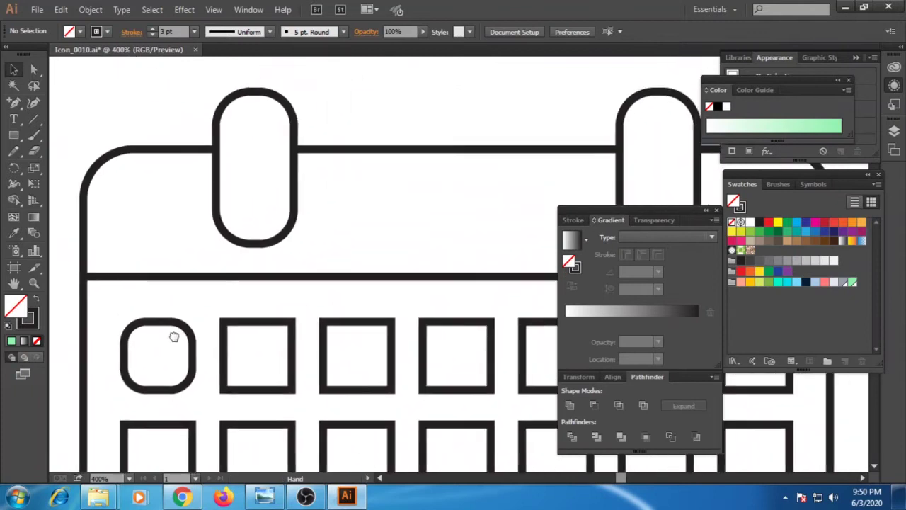
{"action": "left_click_drag", "start_coordinate": [216, 102], "coordinate": [290, 244]}
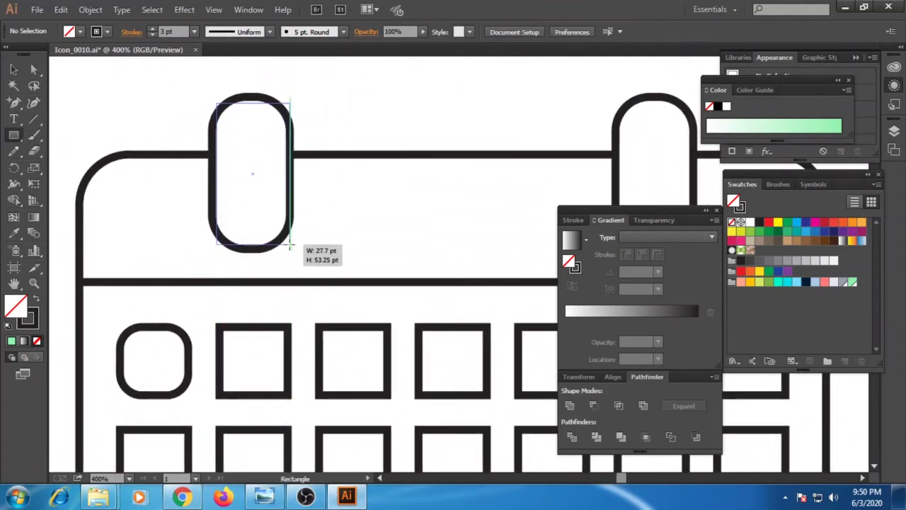
{"action": "left_click", "coordinate": [39, 300]}
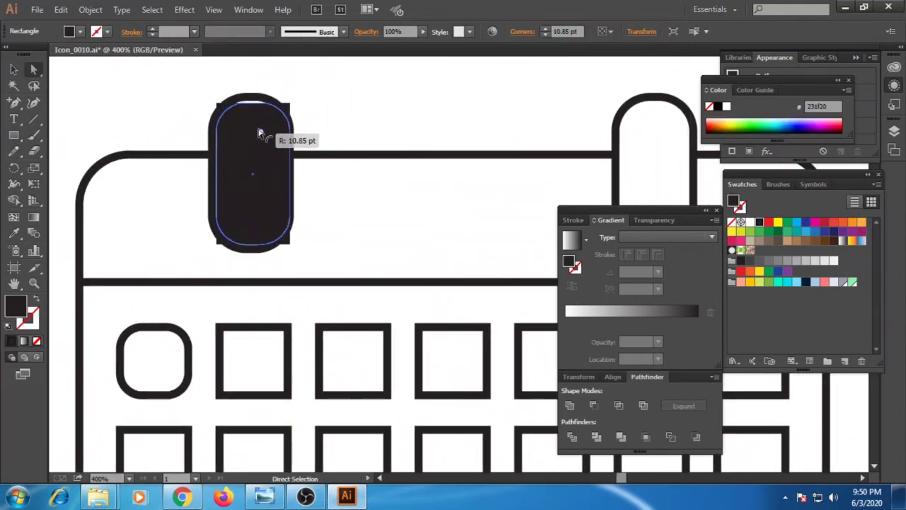
{"action": "key", "text": "v"}
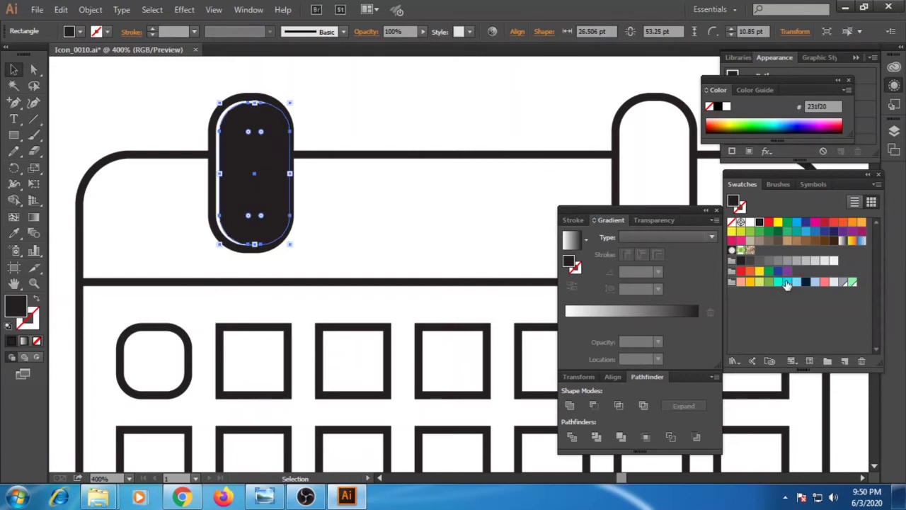
{"action": "left_click", "coordinate": [787, 283]}
Copy the cyan shape onto the right ring tab.
{"action": "scroll", "coordinate": [212, 142], "scroll_direction": "right", "scroll_amount": 3}
{"action": "left_click_drag", "start_coordinate": [141, 176], "coordinate": [536, 177]}
{"action": "left_click", "coordinate": [406, 212]}
{"action": "left_click_drag", "start_coordinate": [406, 213], "coordinate": [435, 165]}
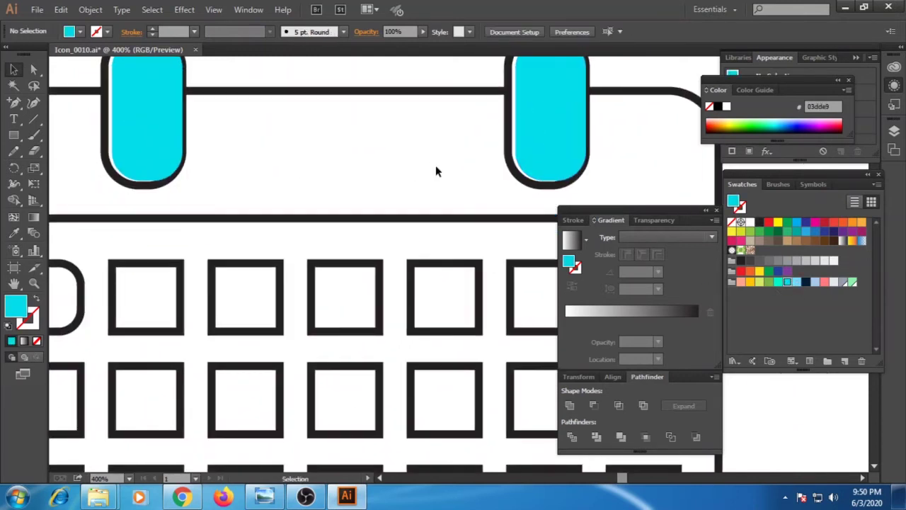
{"action": "key", "text": "ctrl+minus"}
{"action": "left_click_drag", "start_coordinate": [307, 192], "coordinate": [290, 170]}
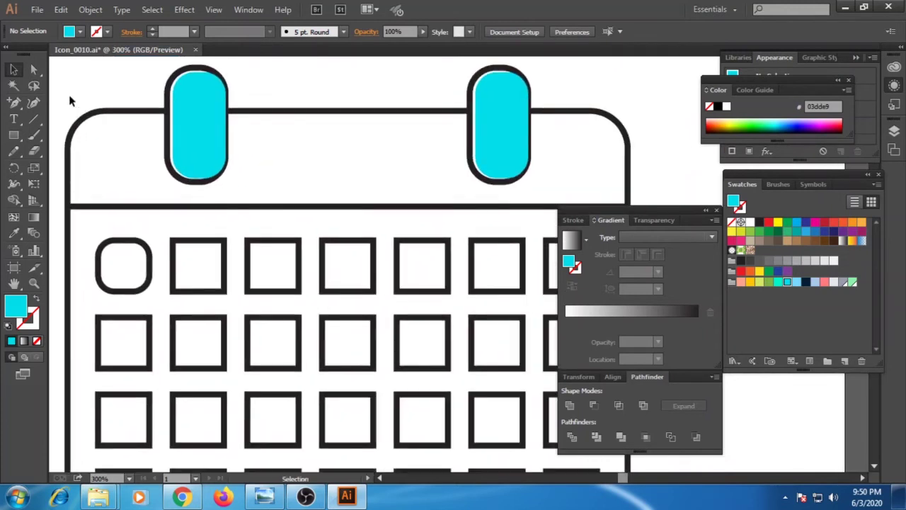
{"action": "left_click", "coordinate": [14, 134]}
Draw a header rectangle below the tabs and fill it yellow-green.
{"action": "left_click_drag", "start_coordinate": [68, 102], "coordinate": [625, 205]}
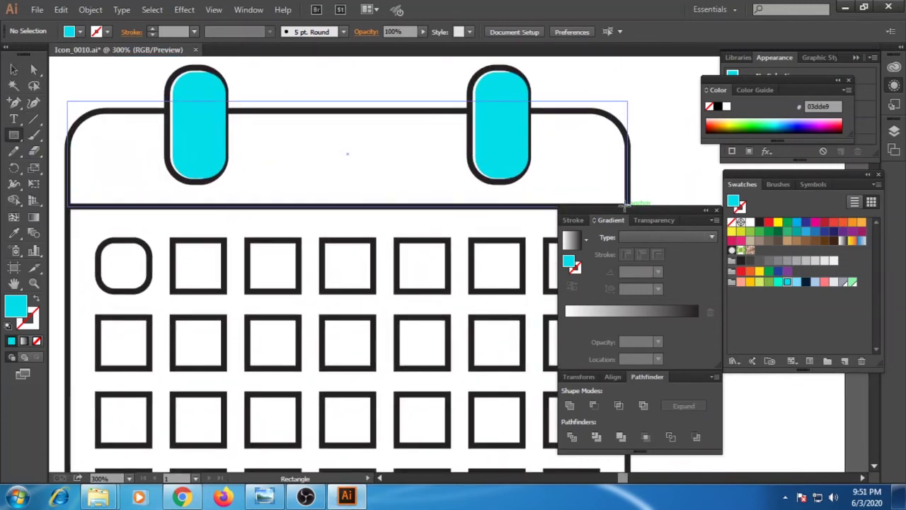
{"action": "key", "text": "v"}
{"action": "left_click_drag", "start_coordinate": [346, 102], "coordinate": [352, 114]}
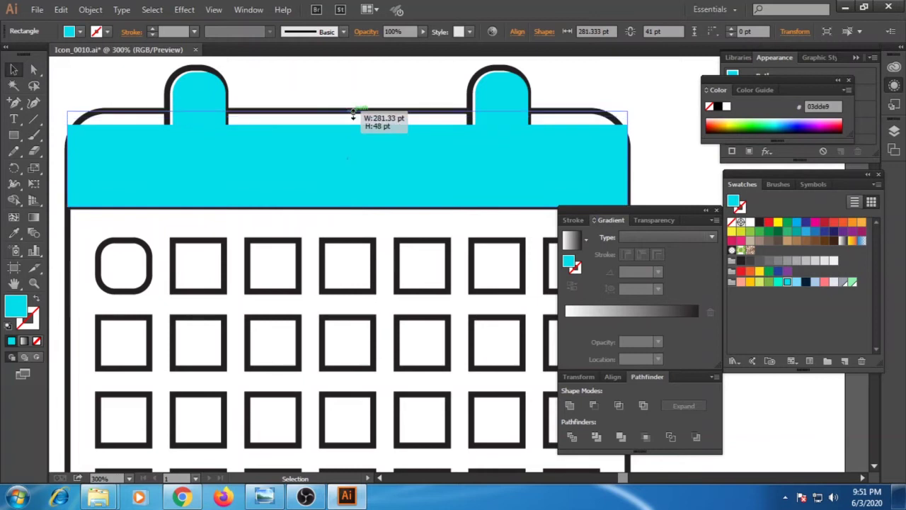
{"action": "left_click", "coordinate": [814, 282]}
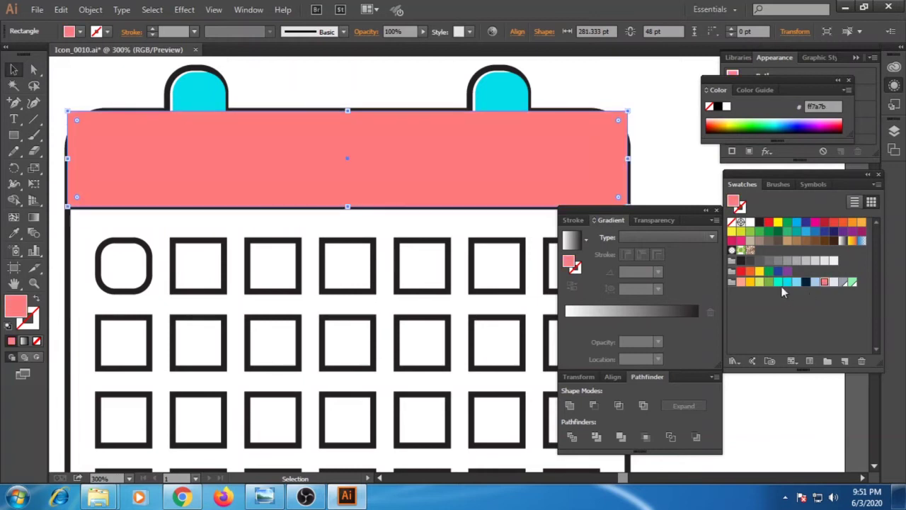
{"action": "left_click", "coordinate": [759, 283]}
Round the header's top corners and send it behind the cyan tabs.
{"action": "left_click", "coordinate": [37, 69]}
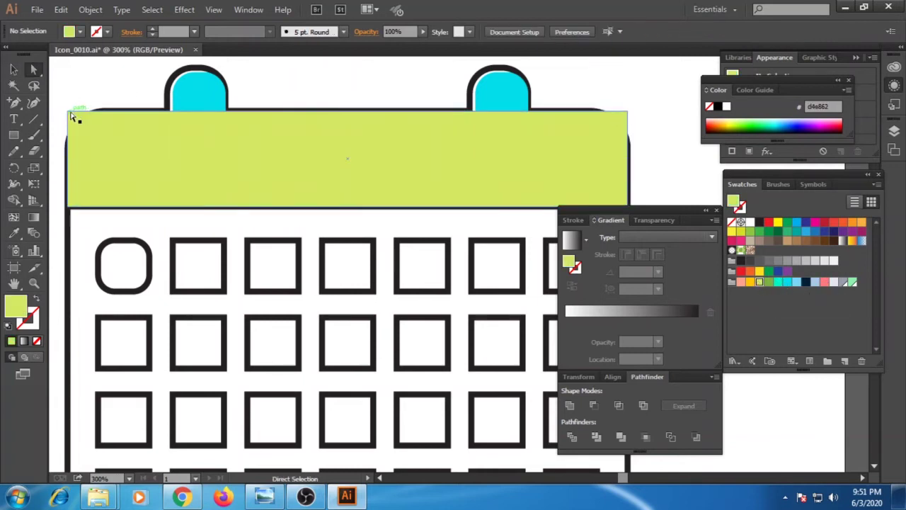
{"action": "left_click", "coordinate": [627, 111]}
{"action": "left_click_drag", "start_coordinate": [588, 167], "coordinate": [588, 167]}
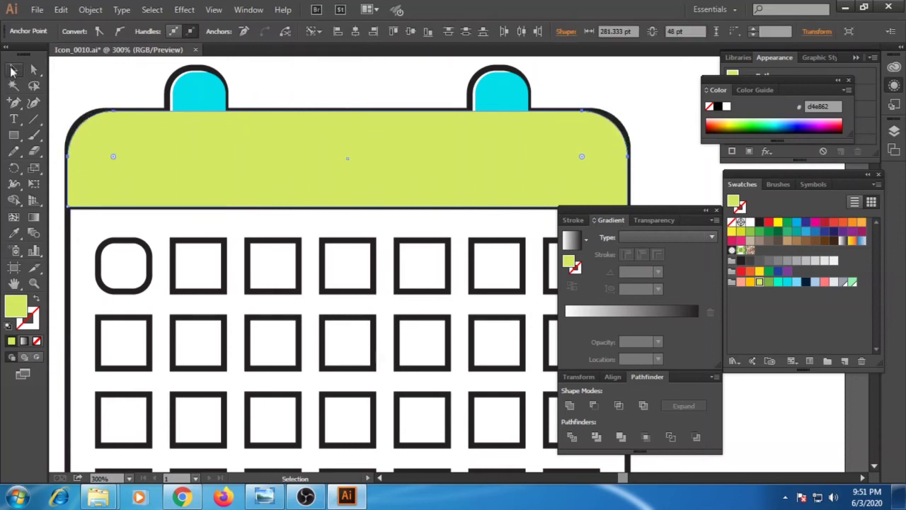
{"action": "key", "text": "v"}
{"action": "left_click", "coordinate": [125, 81]}
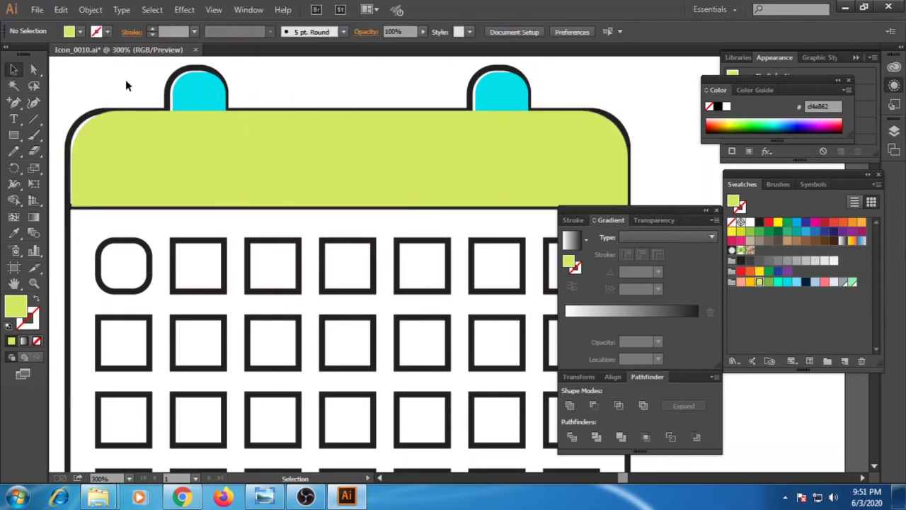
{"action": "left_click", "coordinate": [336, 166]}
{"action": "key", "text": "ctrl+shift+bracketleft"}
Draw a rectangle over the left cyan tab, extending it down with a rounded bottom.
{"action": "left_click", "coordinate": [515, 142]}
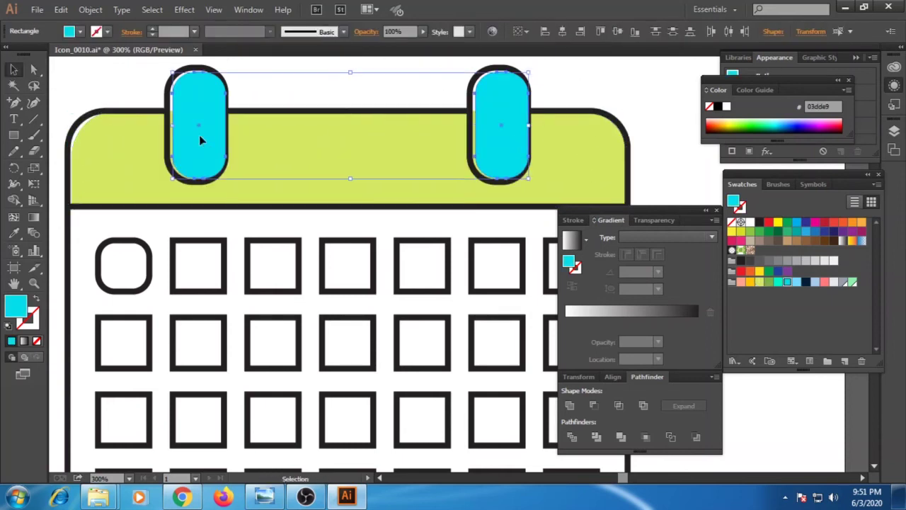
{"action": "left_click", "coordinate": [202, 138], "text": "shift"}
{"action": "left_click", "coordinate": [538, 74]}
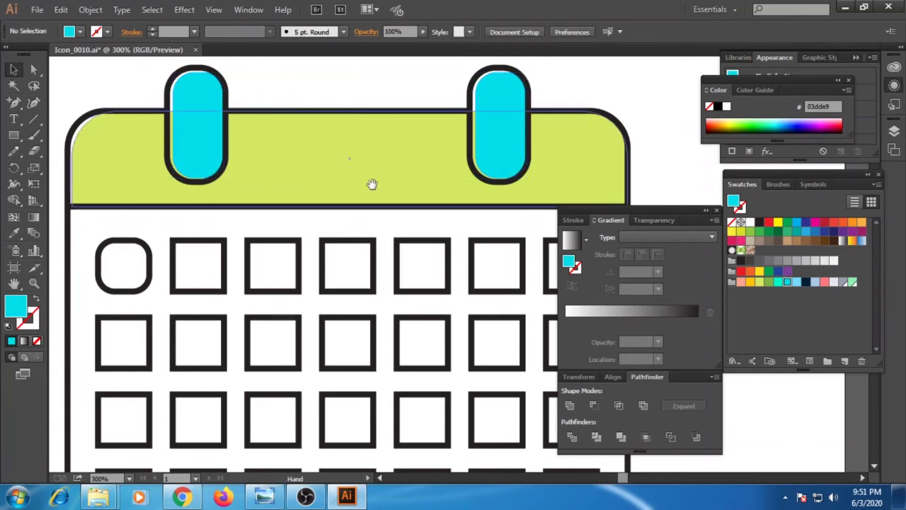
{"action": "key", "text": "ctrl+plus"}
{"action": "mouse_move", "coordinate": [281, 148]}
{"action": "left_mouse_down"}
{"action": "mouse_move", "coordinate": [433, 253]}
{"action": "mouse_move", "coordinate": [330, 227]}
{"action": "left_mouse_up"}
{"action": "left_click", "coordinate": [33, 69]}
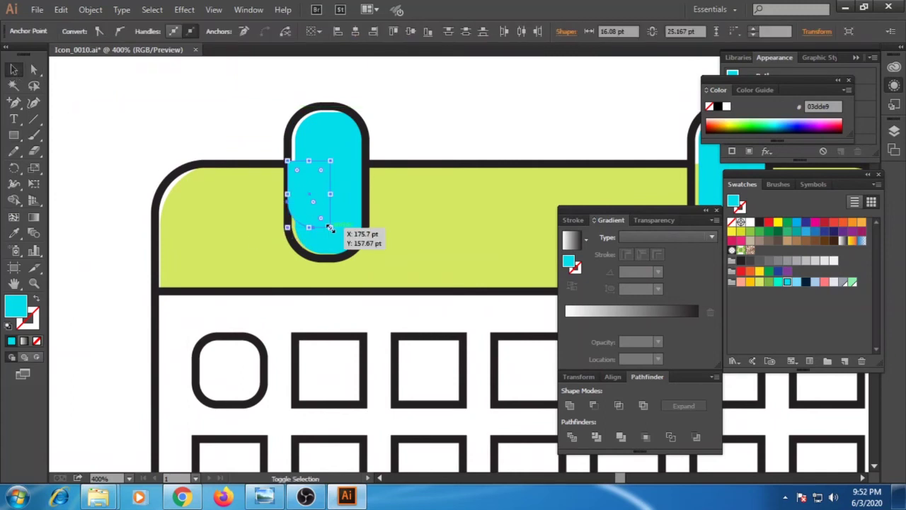
{"action": "left_click_drag", "start_coordinate": [330, 228], "coordinate": [354, 255]}
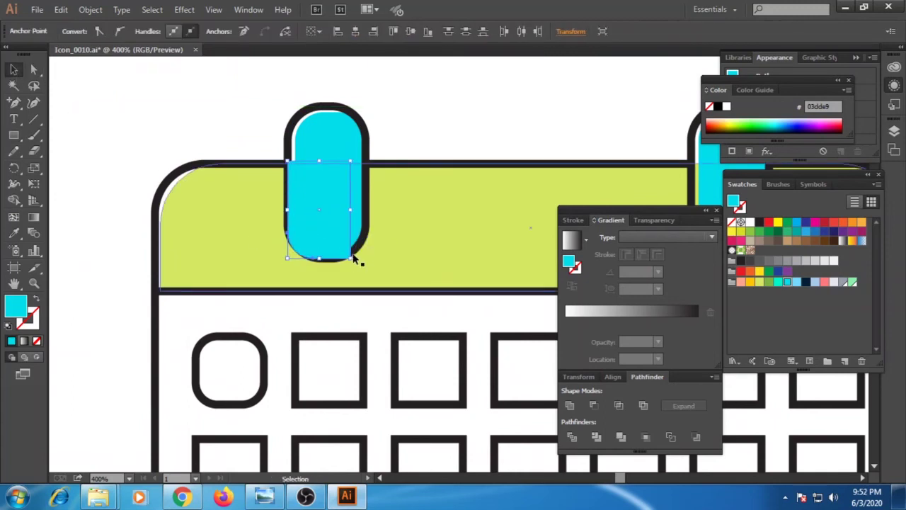
Nudge the cyan rectangle up and duplicate it onto the right ring tab.
{"action": "left_click", "coordinate": [180, 121]}
{"action": "left_click", "coordinate": [310, 168]}
{"action": "key", "text": "Up"}
{"action": "key", "text": "Up"}
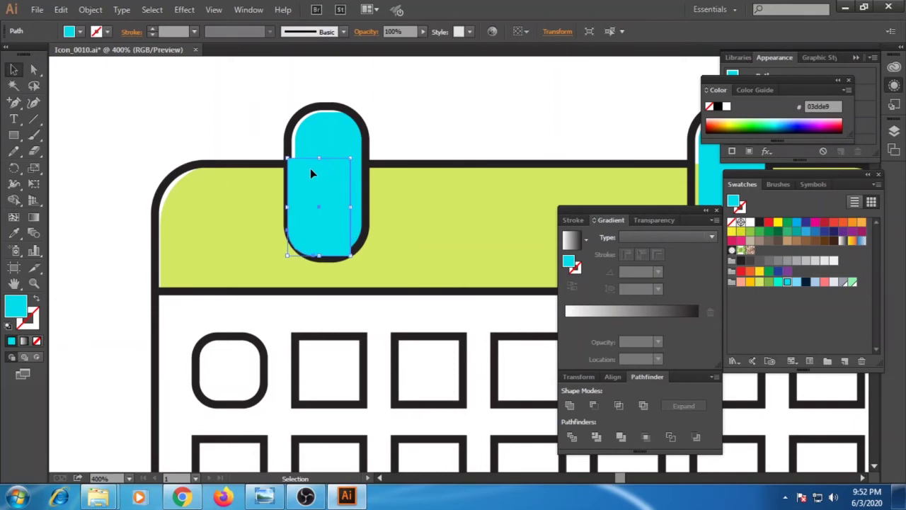
{"action": "left_click_drag", "start_coordinate": [310, 168], "coordinate": [109, 122]}
{"action": "left_click_drag", "start_coordinate": [130, 162], "coordinate": [525, 157]}
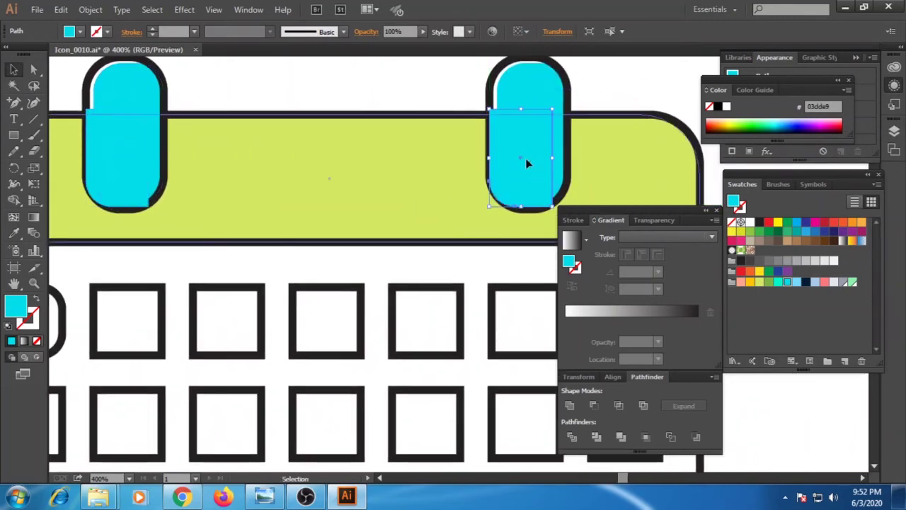
Cut both cyan shapes out of the yellow-green header with Pathfinder Minus Front.
{"action": "left_click", "coordinate": [601, 177], "text": "shift"}
{"action": "left_click", "coordinate": [593, 405]}
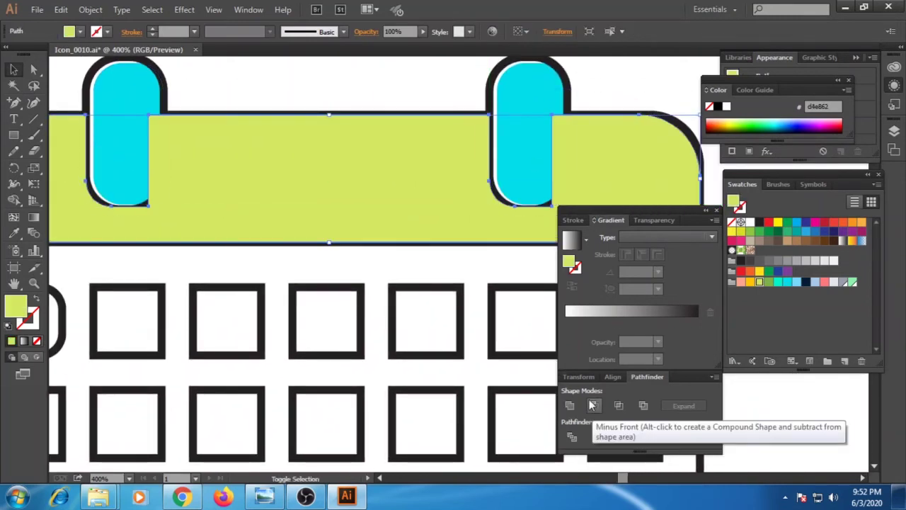
{"action": "left_click", "coordinate": [622, 81]}
{"action": "scroll", "coordinate": [356, 235], "scroll_direction": "down", "scroll_amount": 3}
{"action": "scroll", "coordinate": [382, 241], "scroll_direction": "left", "scroll_amount": 2}
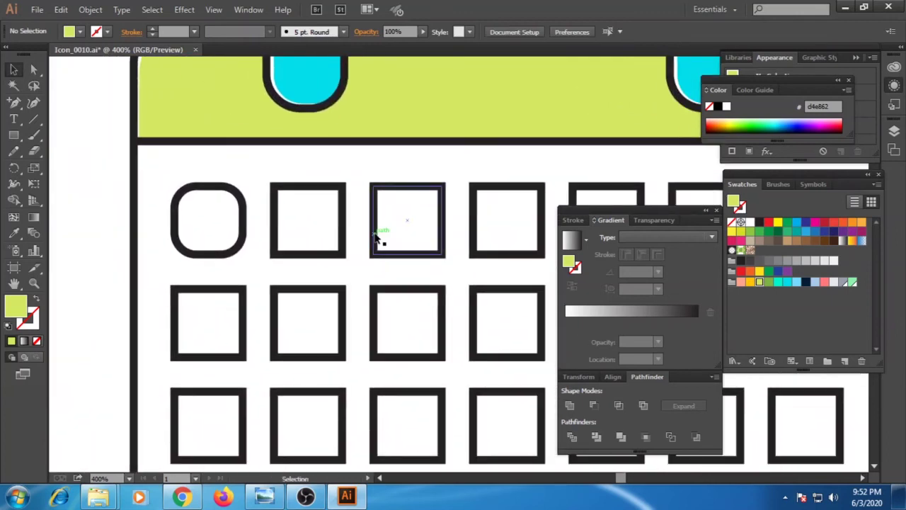
Draw a plain rectangle inside the top-left rounded grid square.
{"action": "scroll", "coordinate": [376, 239], "scroll_direction": "down", "scroll_amount": 2}
{"action": "scroll", "coordinate": [374, 237], "scroll_direction": "up", "scroll_amount": 3}
{"action": "scroll", "coordinate": [298, 241], "scroll_direction": "up", "scroll_amount": 1}
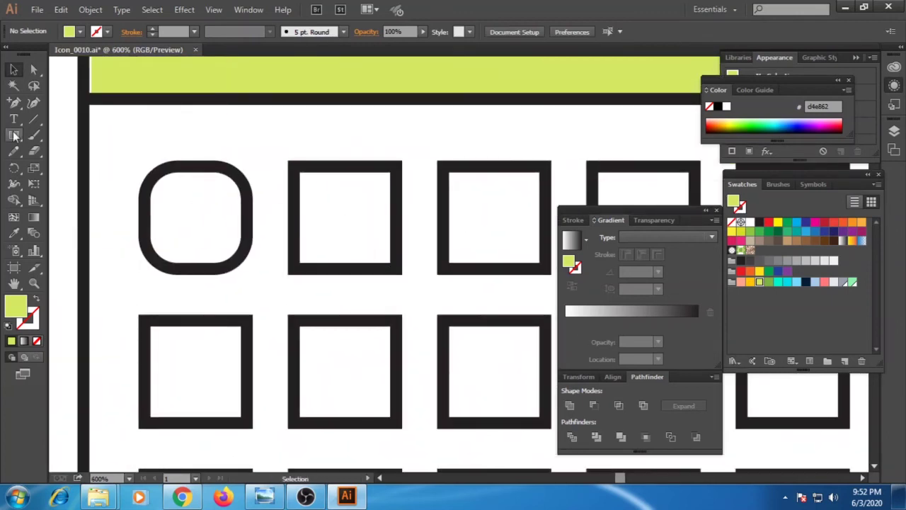
{"action": "left_click_drag", "start_coordinate": [14, 135], "coordinate": [63, 149]}
{"action": "left_click_drag", "start_coordinate": [159, 177], "coordinate": [263, 273]}
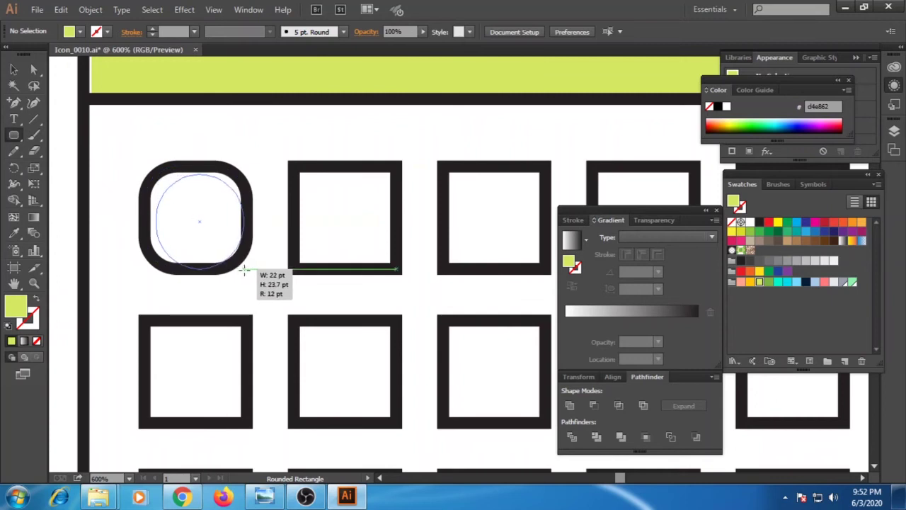
{"action": "key", "text": "ctrl+z"}
{"action": "left_click_drag", "start_coordinate": [15, 136], "coordinate": [42, 137]}
{"action": "left_click_drag", "start_coordinate": [156, 176], "coordinate": [247, 261]}
Fit the rectangle inside the outline and fill it coral.
{"action": "key", "text": "a"}
{"action": "key", "text": "v"}
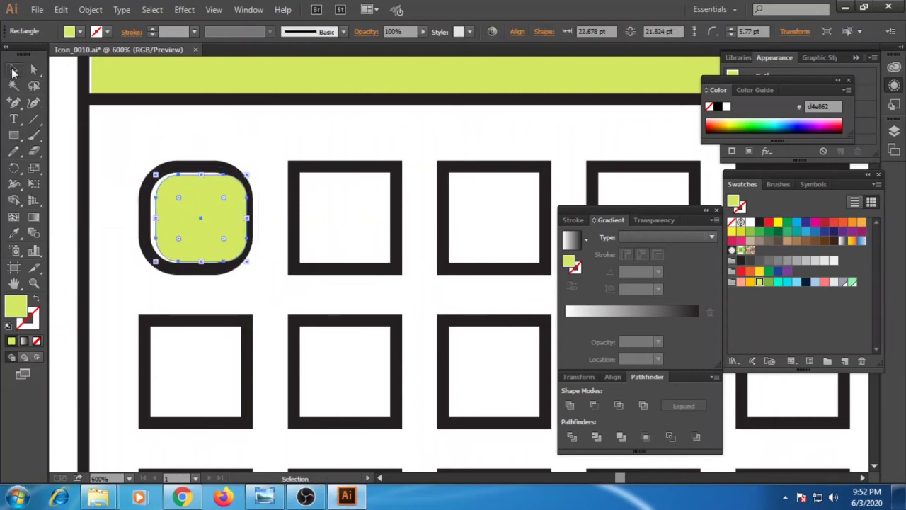
{"action": "left_click_drag", "start_coordinate": [156, 175], "coordinate": [152, 172]}
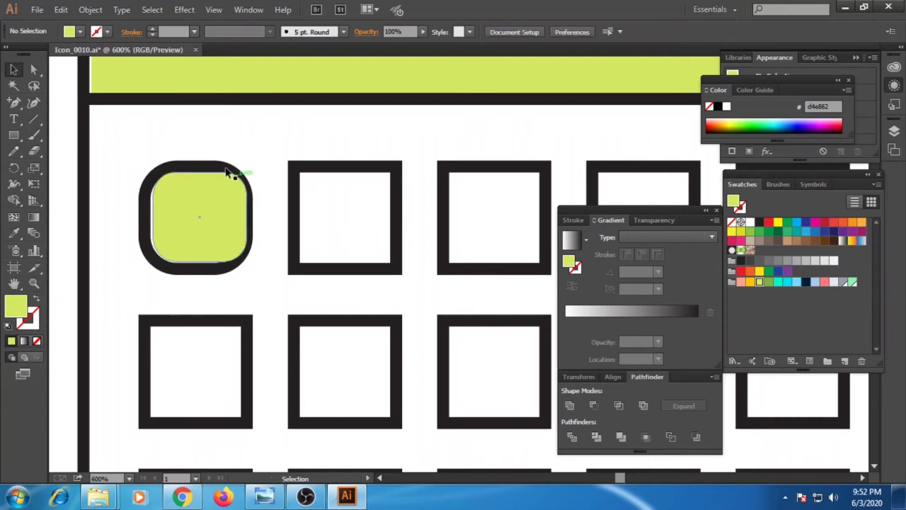
{"action": "left_click", "coordinate": [233, 181]}
{"action": "left_click", "coordinate": [825, 282]}
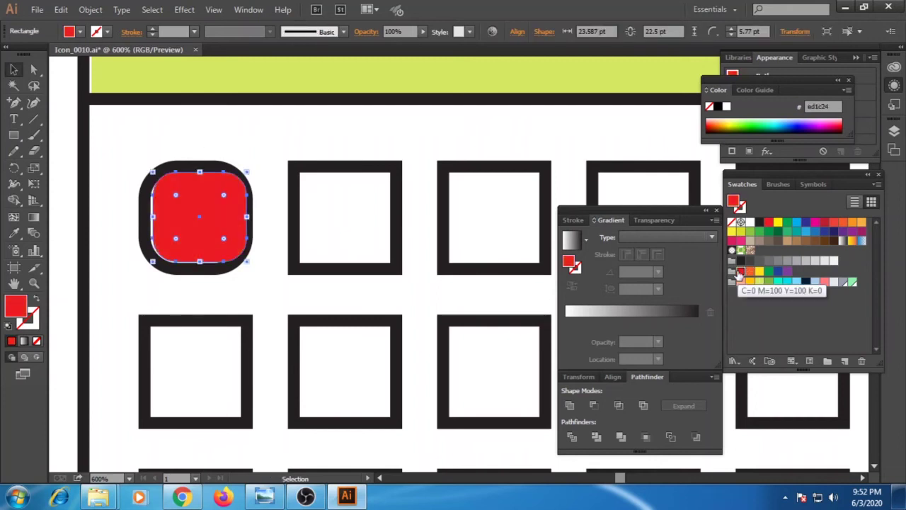
{"action": "left_click", "coordinate": [209, 193]}
{"action": "left_click", "coordinate": [264, 228]}
{"action": "left_click_drag", "start_coordinate": [264, 227], "coordinate": [226, 181]}
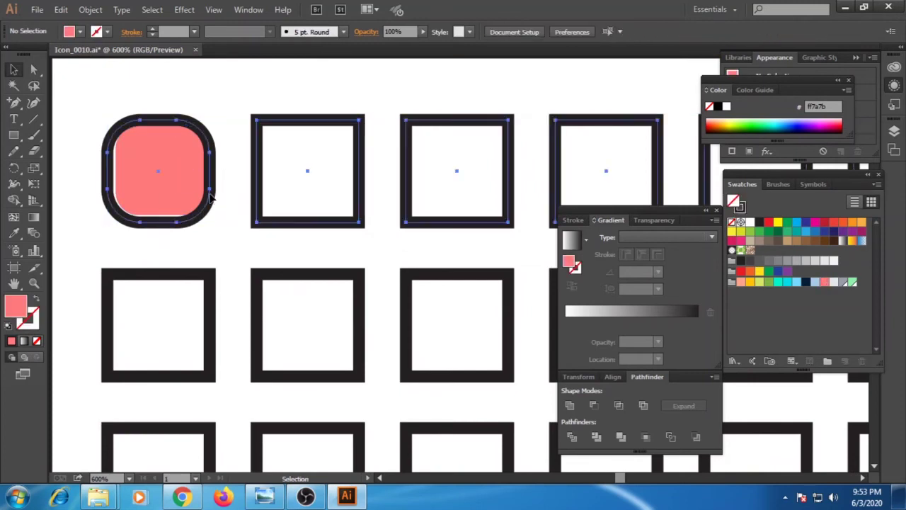
Reselect the coral rounded shape in the first grid square.
{"action": "key", "text": "Delete"}
{"action": "key", "text": "ctrl+z"}
{"action": "left_click", "coordinate": [228, 200]}
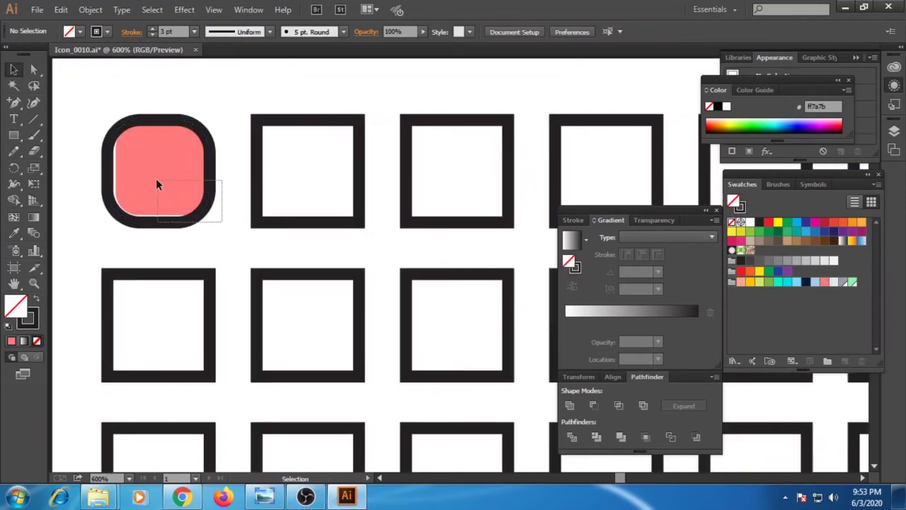
{"action": "left_click", "coordinate": [156, 179]}
{"action": "left_click", "coordinate": [259, 202]}
{"action": "left_click", "coordinate": [158, 169]}
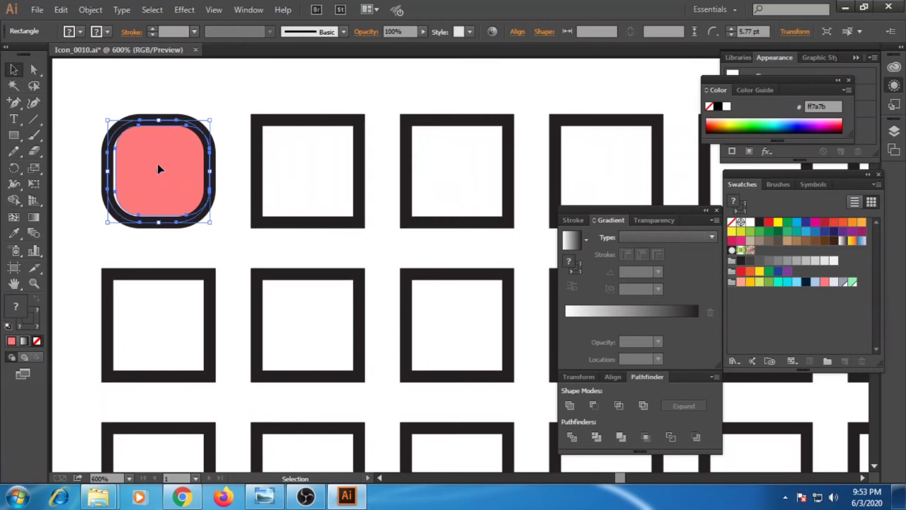
{"action": "left_click", "coordinate": [296, 164]}
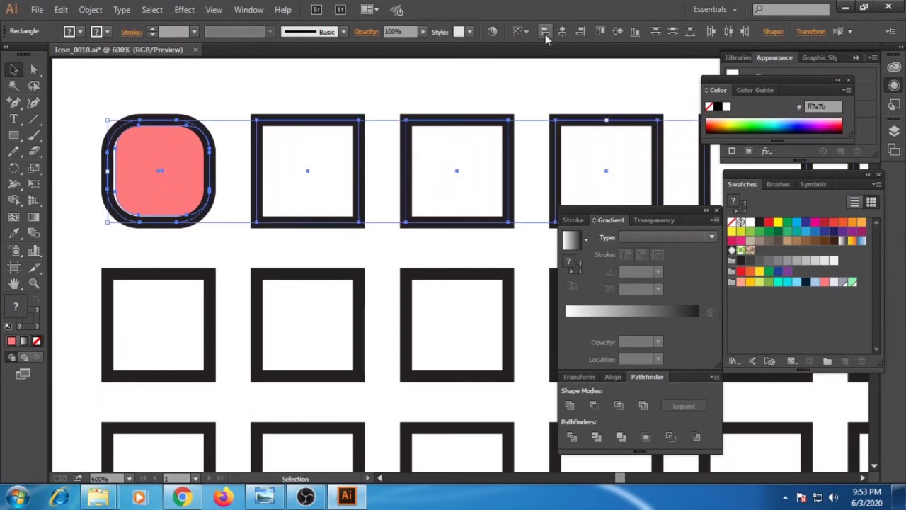
Give the second top-row square a coral rounded fill.
{"action": "left_click", "coordinate": [358, 124]}
{"action": "left_click", "coordinate": [91, 9]}
{"action": "key", "text": "Escape"}
{"action": "left_click", "coordinate": [289, 101]}
{"action": "left_click", "coordinate": [146, 128]}
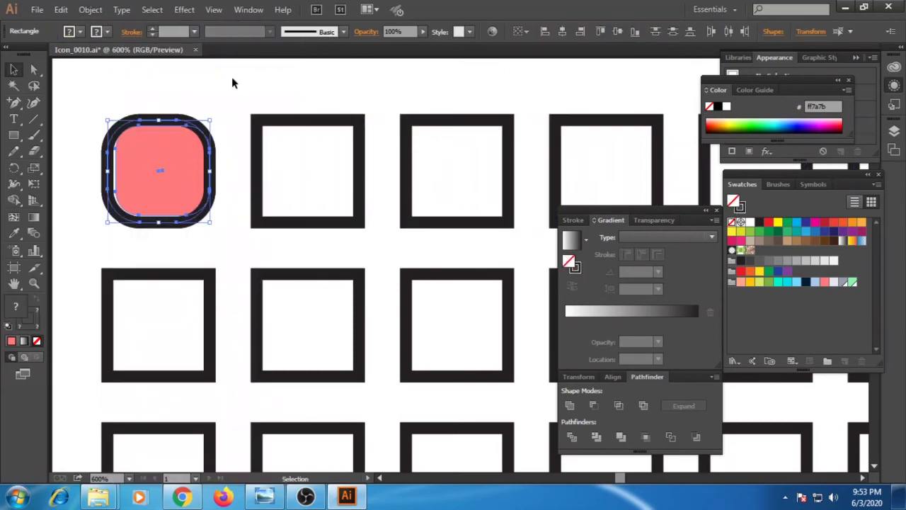
{"action": "left_click", "coordinate": [231, 83]}
{"action": "left_click", "coordinate": [258, 168]}
{"action": "left_click", "coordinate": [486, 32]}
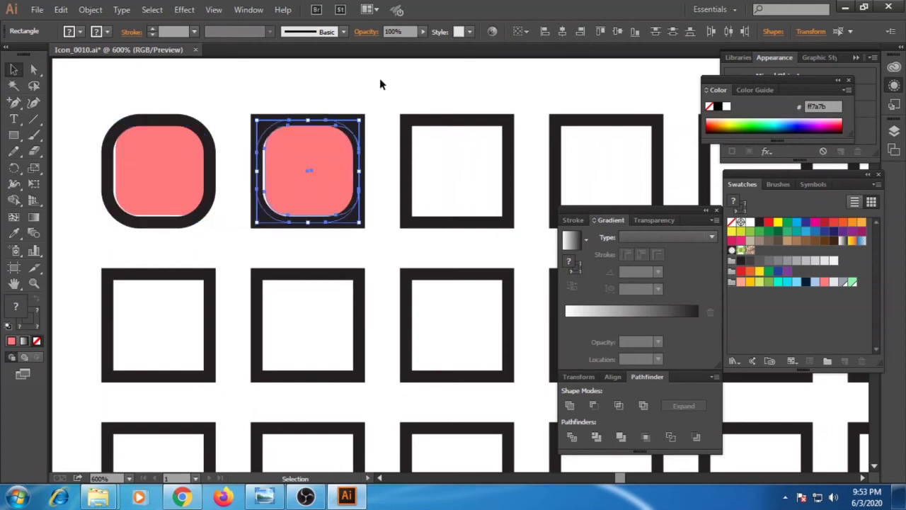
{"action": "left_click", "coordinate": [260, 122]}
Select the top-left group of squares and ungroup them via the Object menu.
{"action": "left_click", "coordinate": [216, 154]}
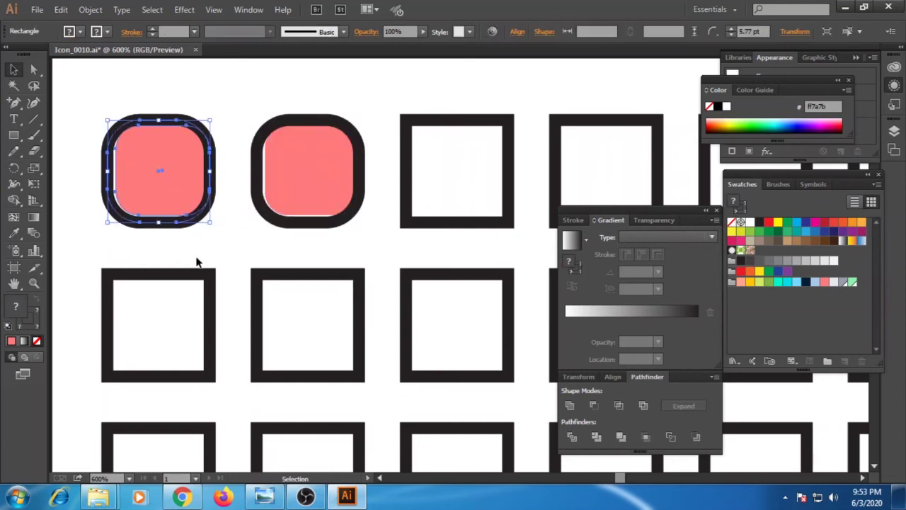
{"action": "left_click_drag", "start_coordinate": [196, 259], "coordinate": [238, 233]}
{"action": "left_click", "coordinate": [599, 33]}
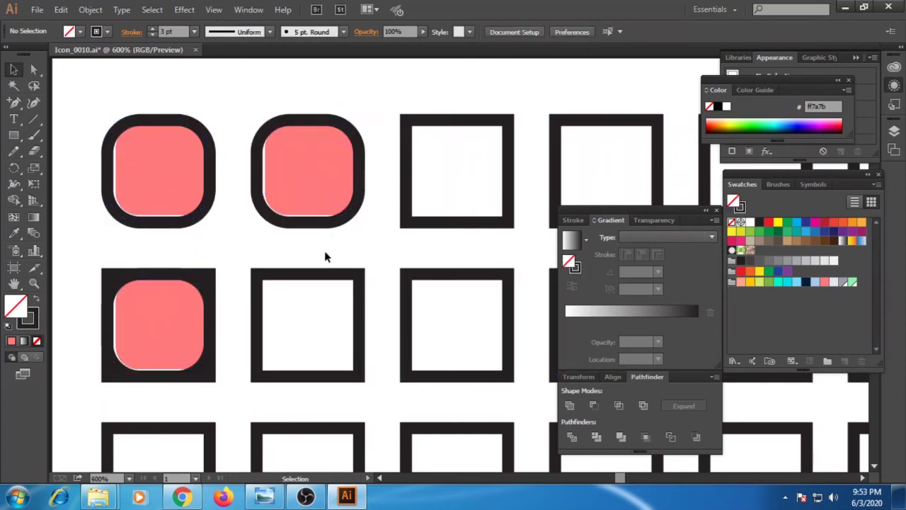
{"action": "left_click", "coordinate": [90, 10]}
{"action": "left_click", "coordinate": [136, 73]}
Round the lower-left outline's corners and copy the coral shape into the next lower square.
{"action": "left_click", "coordinate": [196, 275]}
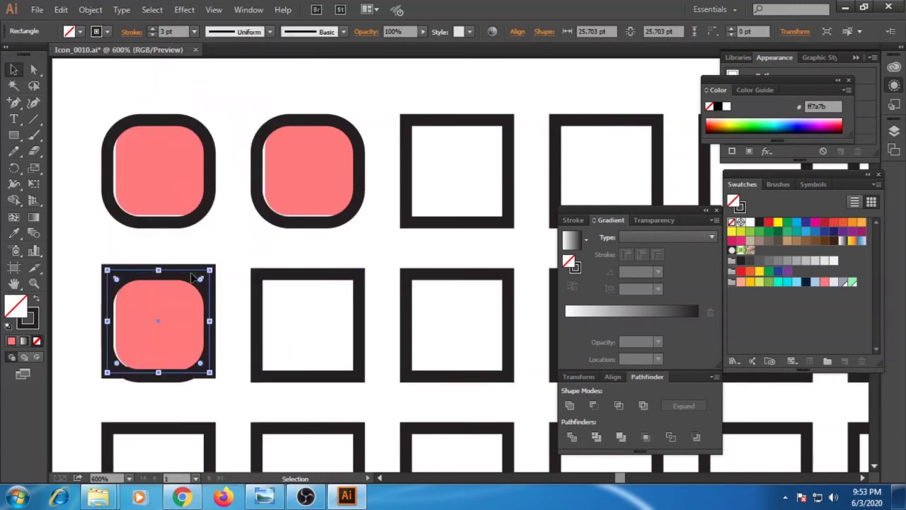
{"action": "left_click_drag", "start_coordinate": [209, 271], "coordinate": [199, 286]}
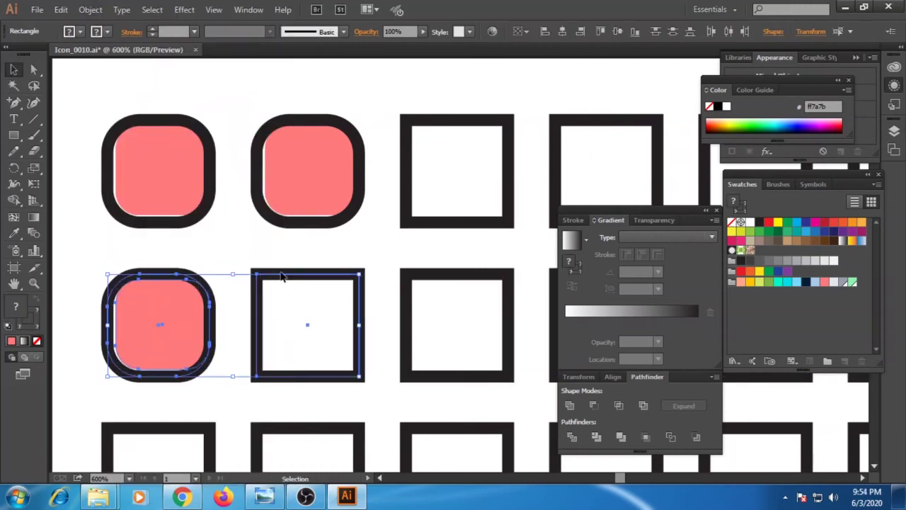
{"action": "mouse_move", "coordinate": [132, 278]}
{"action": "left_mouse_down"}
{"action": "mouse_move", "coordinate": [282, 278]}
{"action": "mouse_move", "coordinate": [258, 278]}
{"action": "left_mouse_up"}
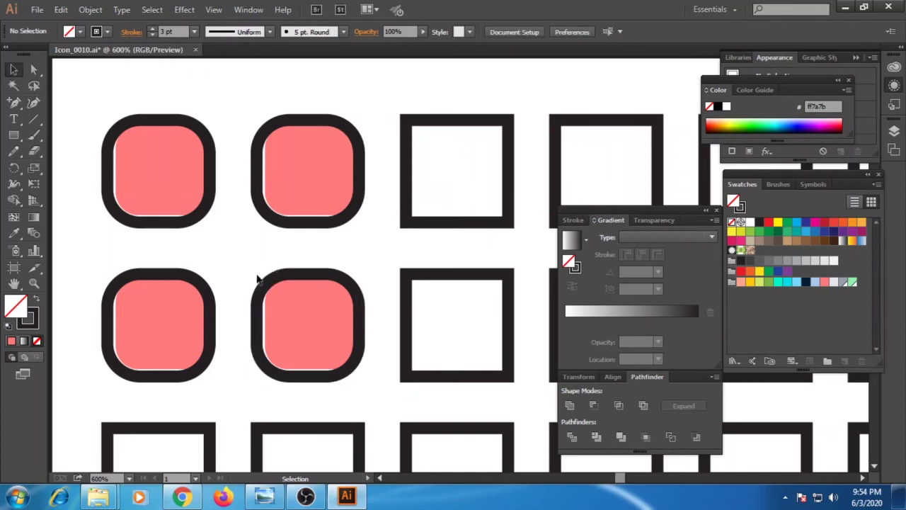
Recolour the second-row pair: first square light blue, second square grey.
{"action": "double_click", "coordinate": [308, 299]}
{"action": "left_click", "coordinate": [307, 299]}
{"action": "left_click", "coordinate": [834, 282]}
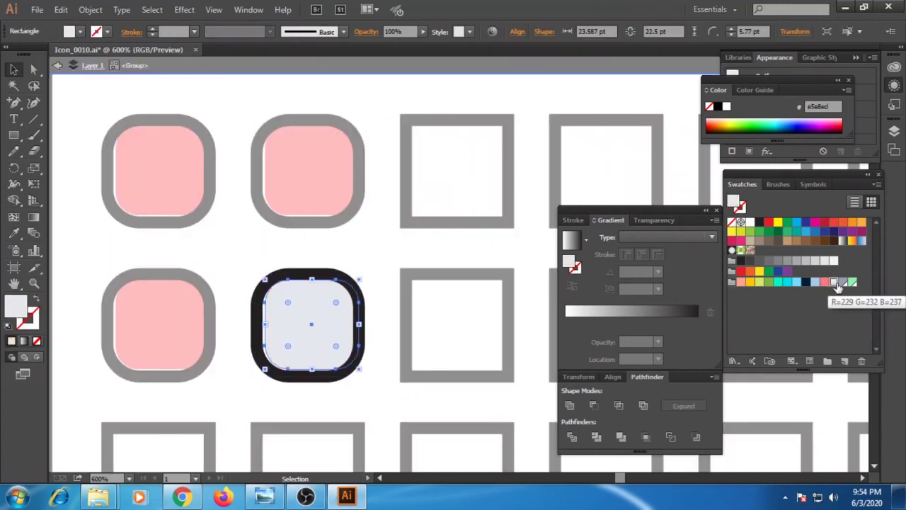
{"action": "double_click", "coordinate": [141, 326]}
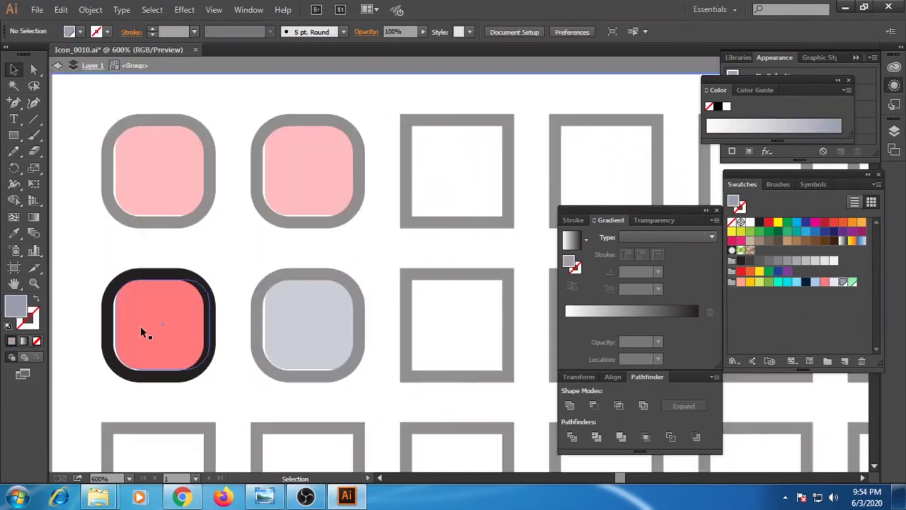
{"action": "left_click", "coordinate": [793, 282]}
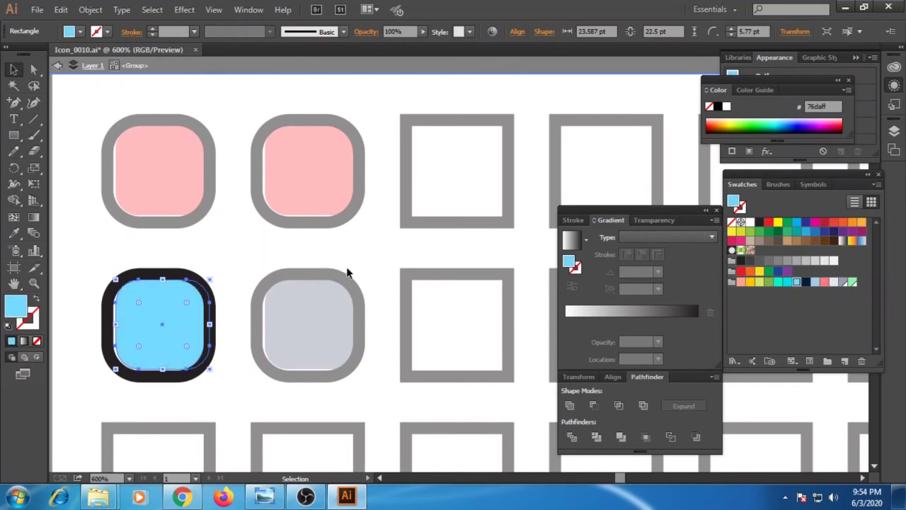
{"action": "double_click", "coordinate": [347, 262]}
{"action": "key", "text": "ctrl+minus"}
{"action": "key", "text": "ctrl+minus"}
{"action": "key", "text": "ctrl+minus"}
{"action": "left_click_drag", "start_coordinate": [451, 339], "coordinate": [262, 345]}
{"action": "left_click", "coordinate": [230, 240]}
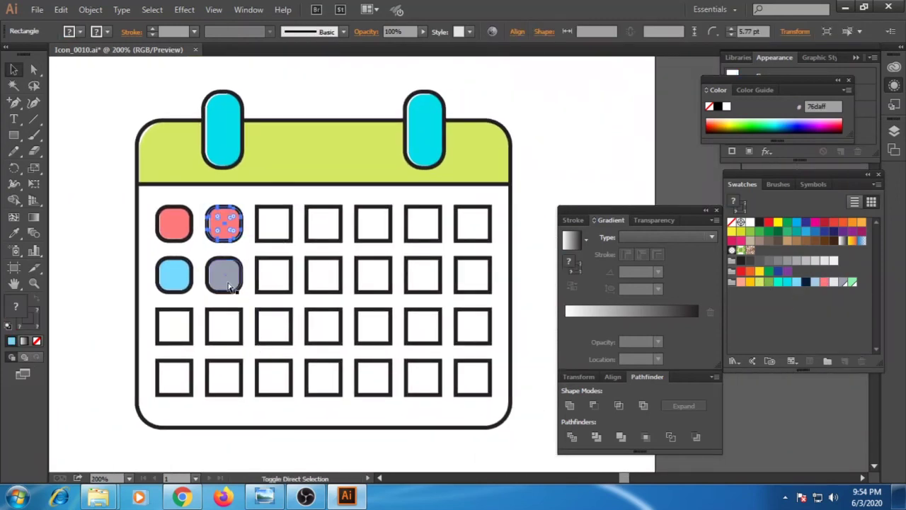
Copy the coral square to the top row's end, delete empty cells, and blend seven coral squares.
{"action": "left_click_drag", "start_coordinate": [223, 224], "coordinate": [473, 224]}
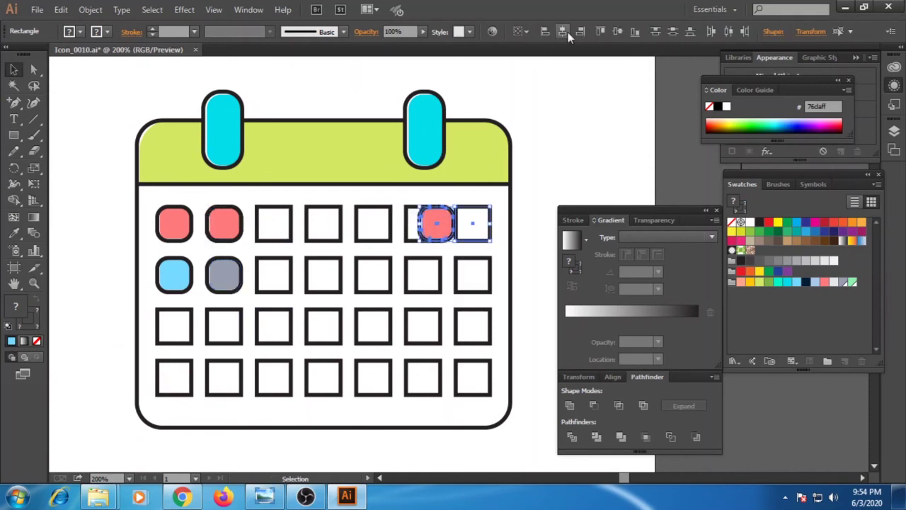
{"action": "left_click", "coordinate": [554, 147]}
{"action": "left_click", "coordinate": [473, 224]}
{"action": "left_click", "coordinate": [418, 222], "text": "shift"}
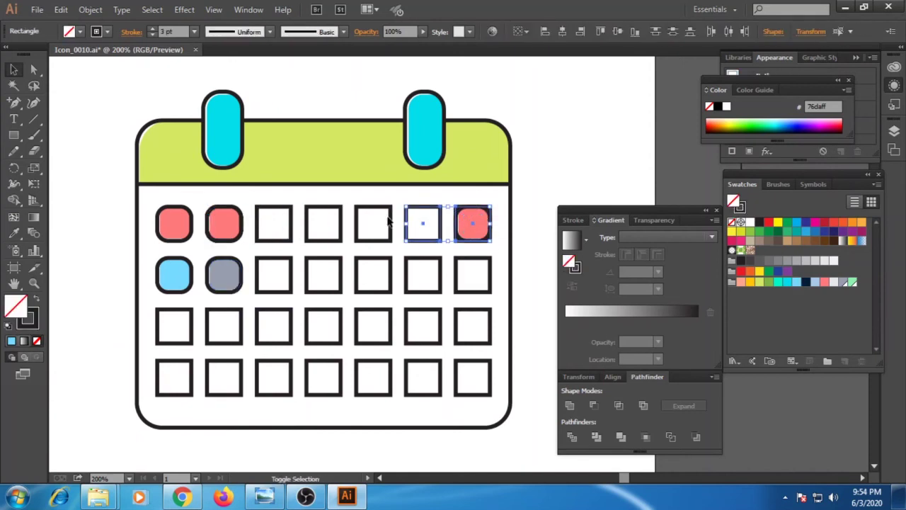
{"action": "key", "text": "Delete"}
{"action": "left_click_drag", "start_coordinate": [153, 196], "coordinate": [461, 256]}
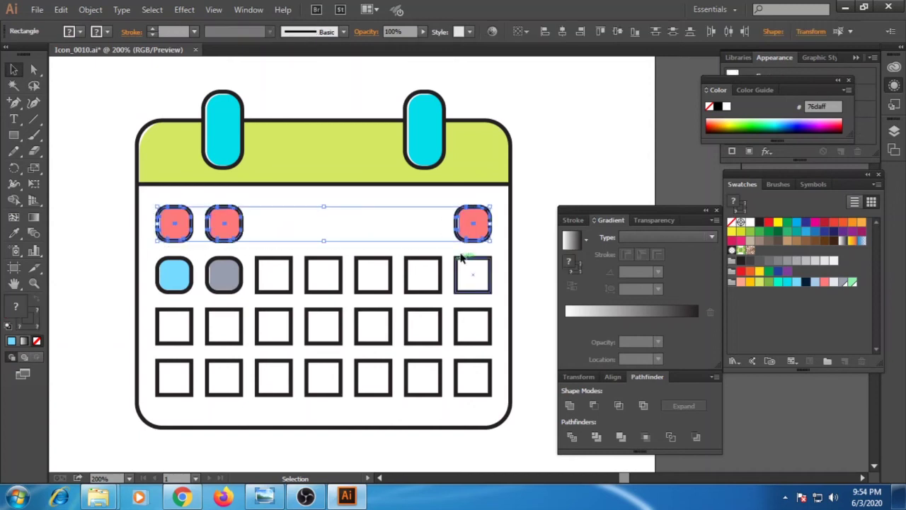
{"action": "key", "text": "ctrl+alt+b"}
{"action": "left_click", "coordinate": [550, 173]}
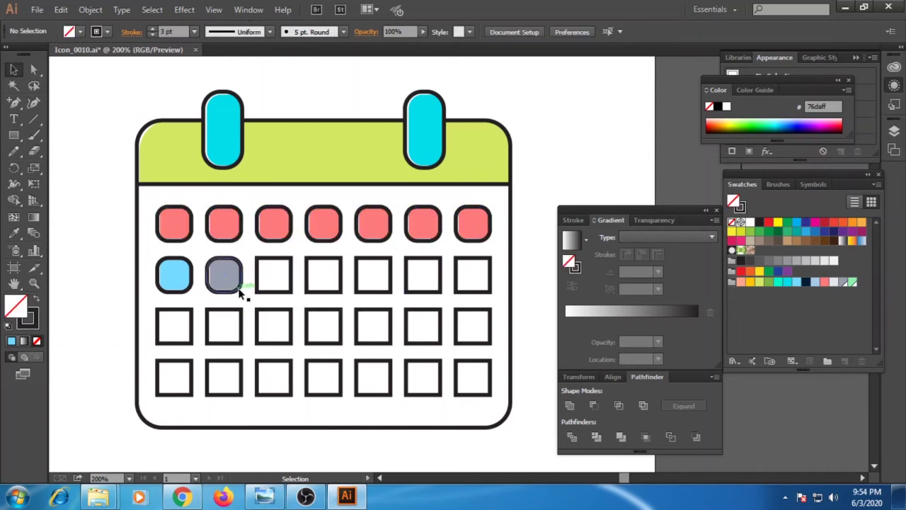
Copy the grey square into the second row's last cell and select the row's empty cells.
{"action": "key", "text": "a"}
{"action": "left_click", "coordinate": [240, 291]}
{"action": "left_click_drag", "start_coordinate": [225, 276], "coordinate": [474, 277]}
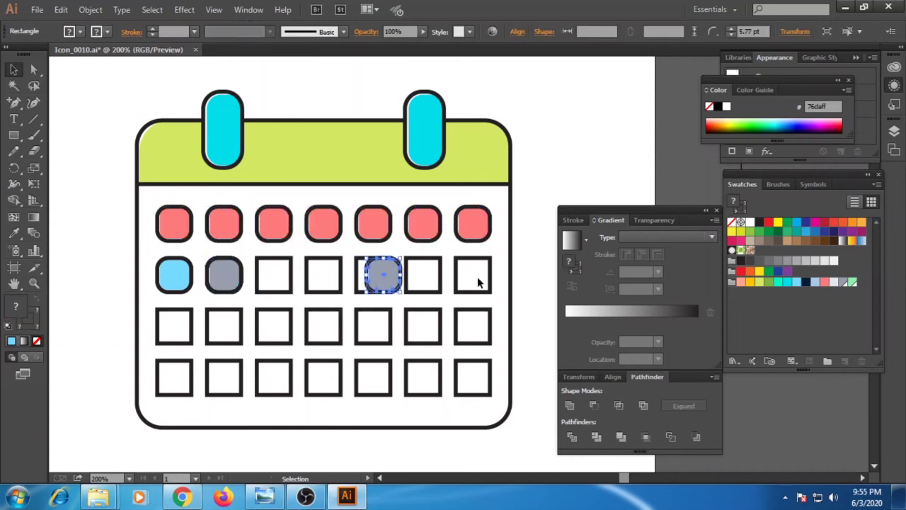
{"action": "left_click", "coordinate": [543, 201]}
{"action": "left_click", "coordinate": [472, 275]}
{"action": "left_click", "coordinate": [422, 275], "text": "shift"}
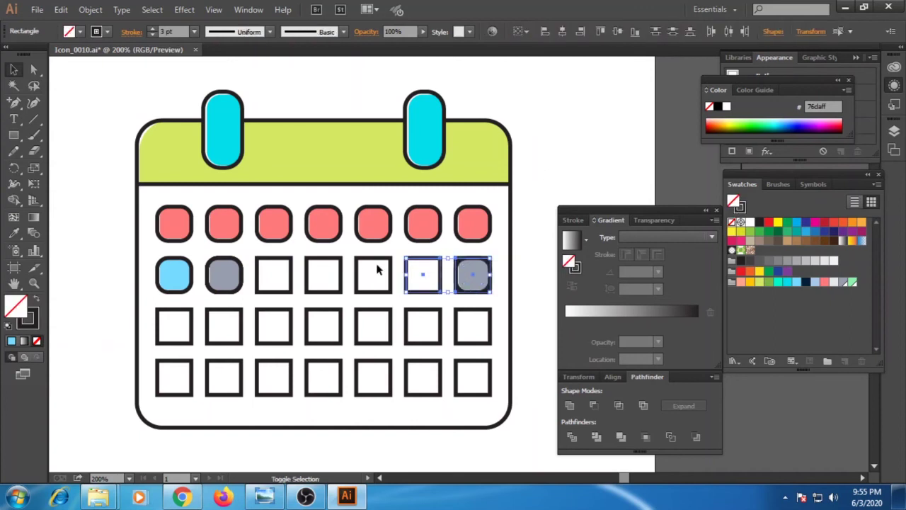
Delete the empty second-row cells and blend the two grey squares across the row.
{"action": "key", "text": "Delete"}
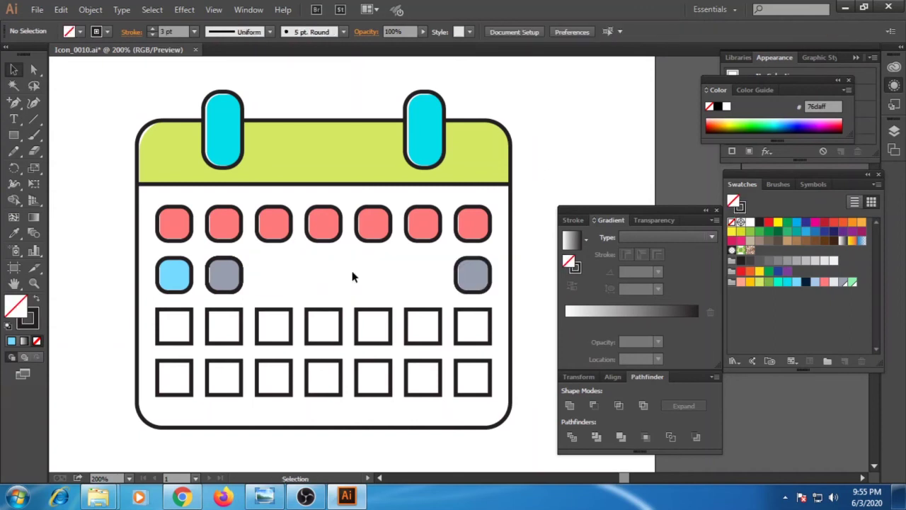
{"action": "left_click_drag", "start_coordinate": [208, 252], "coordinate": [471, 293]}
{"action": "key", "text": "ctrl+alt+b"}
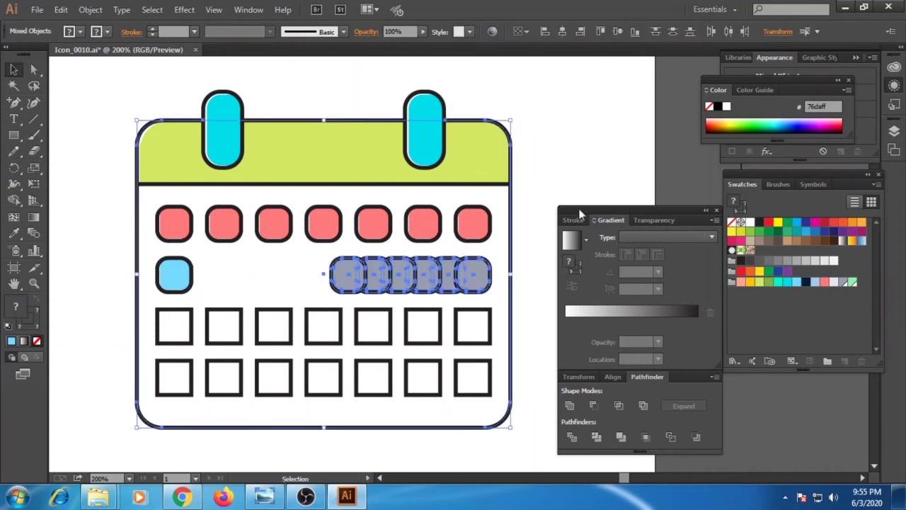
{"action": "key", "text": "ctrl+z"}
{"action": "key", "text": "ctrl+shift+a"}
{"action": "left_click_drag", "start_coordinate": [527, 267], "coordinate": [217, 271]}
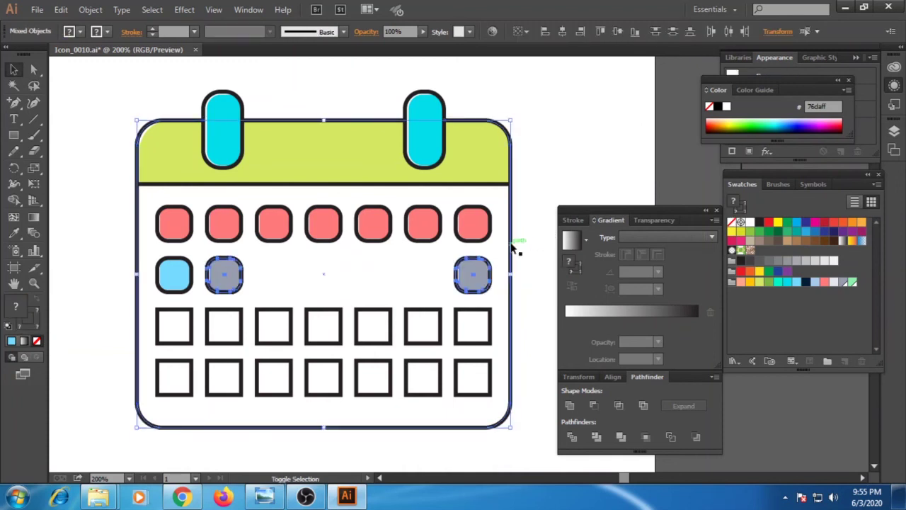
{"action": "key", "text": "ctrl+alt+b"}
{"action": "key", "text": "ctrl+shift+a"}
Copy the second row down twice to fill the third and fourth rows.
{"action": "scroll", "coordinate": [490, 262], "scroll_direction": "down", "scroll_amount": 1}
{"action": "left_click_drag", "start_coordinate": [490, 264], "coordinate": [164, 248]}
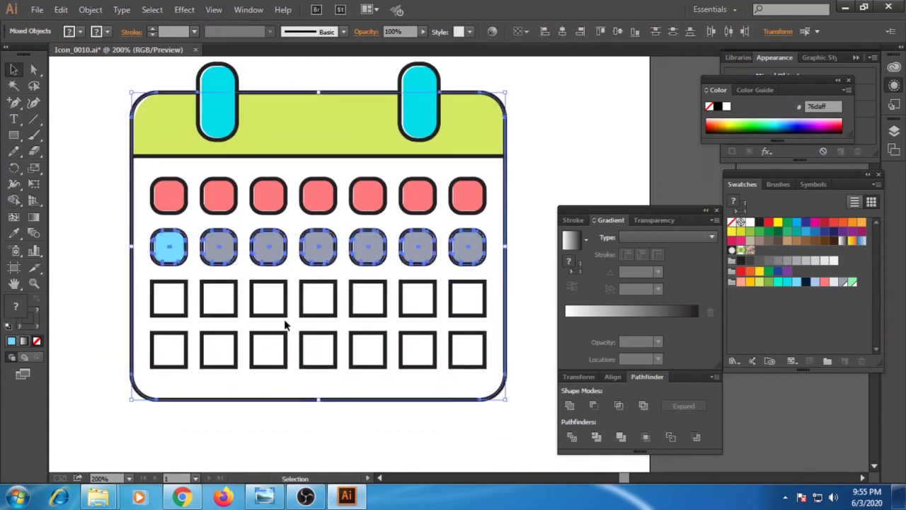
{"action": "left_click", "coordinate": [506, 214], "text": "shift"}
{"action": "left_click_drag", "start_coordinate": [468, 248], "coordinate": [467, 299]}
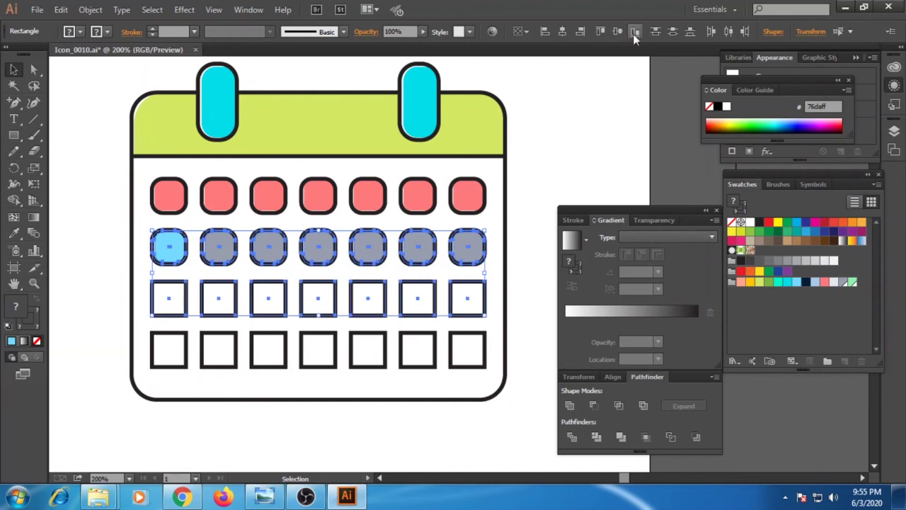
{"action": "key", "text": "ctrl+shift+a"}
{"action": "left_click_drag", "start_coordinate": [142, 301], "coordinate": [508, 293]}
{"action": "scroll", "coordinate": [507, 293], "scroll_direction": "down", "scroll_amount": 1}
{"action": "key", "text": "a"}
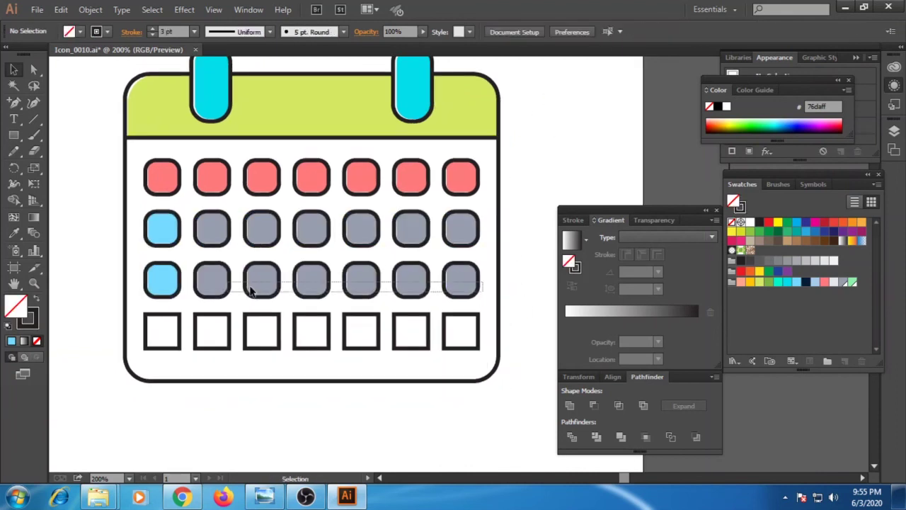
{"action": "left_click_drag", "start_coordinate": [206, 288], "coordinate": [206, 340]}
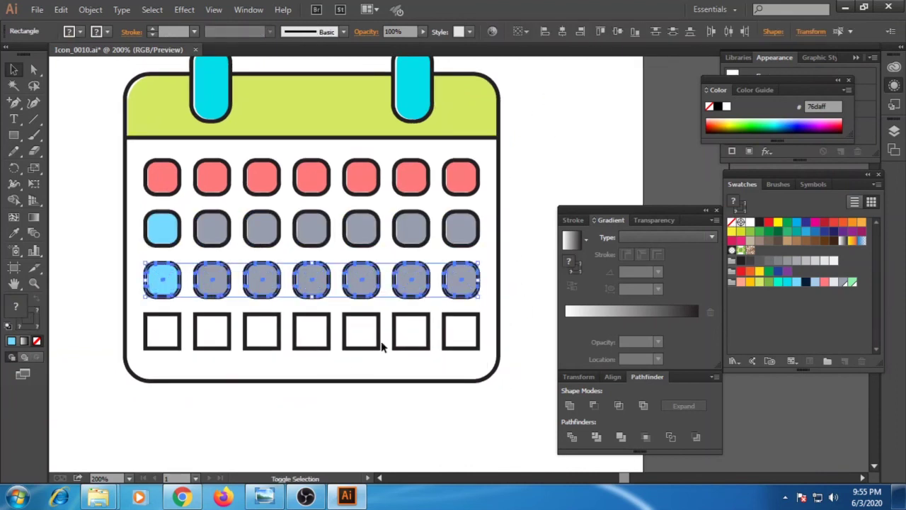
{"action": "left_click", "coordinate": [626, 156]}
{"action": "left_click_drag", "start_coordinate": [489, 224], "coordinate": [475, 237]}
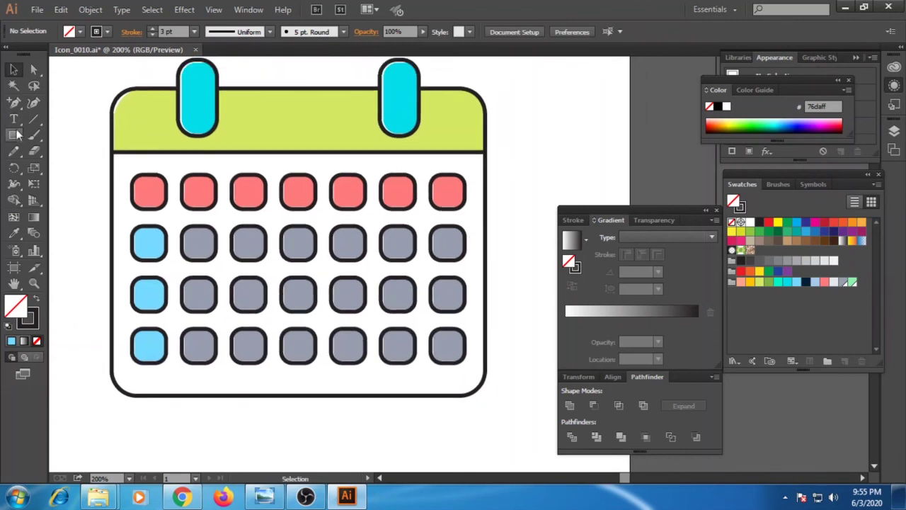
Cover the body with a #e6e7e8 no-stroke rectangle, round its bottom corners, and send it behind the grid.
{"action": "left_click_drag", "start_coordinate": [19, 134], "coordinate": [71, 133]}
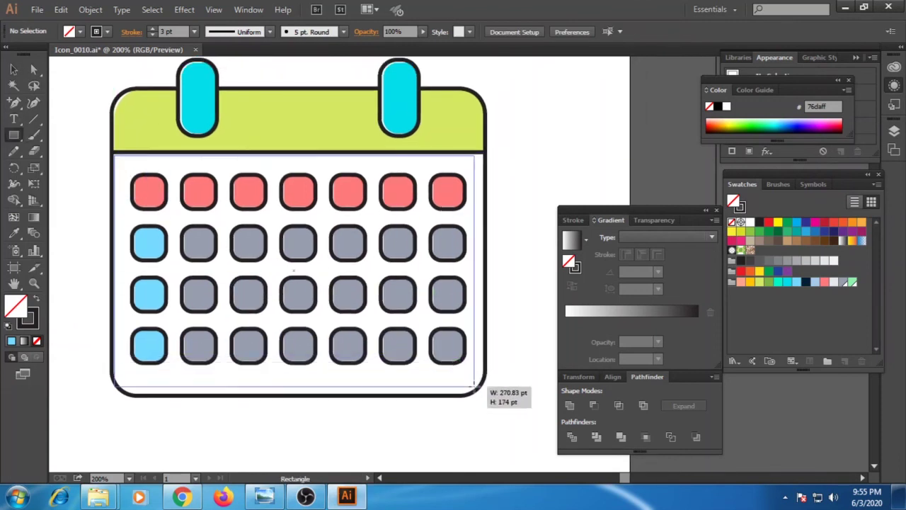
{"action": "left_click_drag", "start_coordinate": [146, 195], "coordinate": [485, 403]}
{"action": "left_click", "coordinate": [824, 260]}
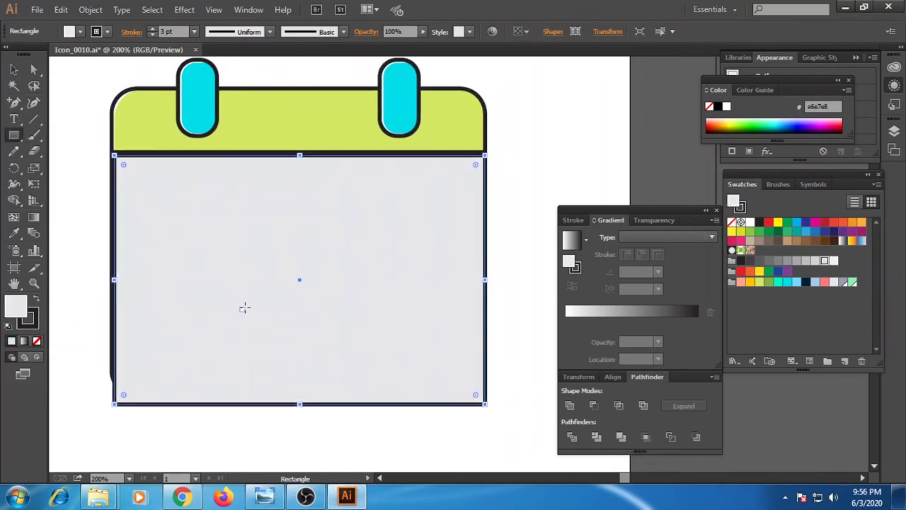
{"action": "left_click", "coordinate": [37, 341]}
{"action": "key", "text": "a"}
{"action": "left_click", "coordinate": [485, 403]}
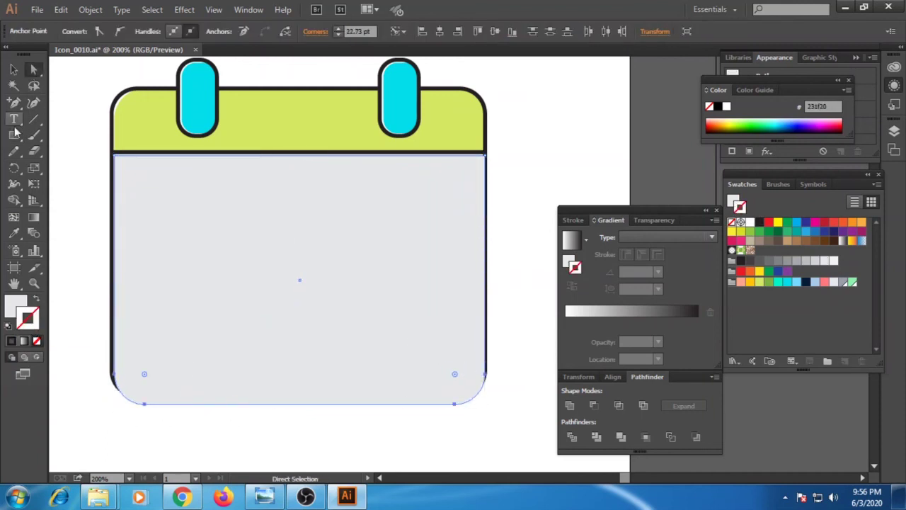
{"action": "key", "text": "v"}
{"action": "left_click_drag", "start_coordinate": [301, 404], "coordinate": [301, 395]}
{"action": "key", "text": "ctrl+shift+bracketleft"}
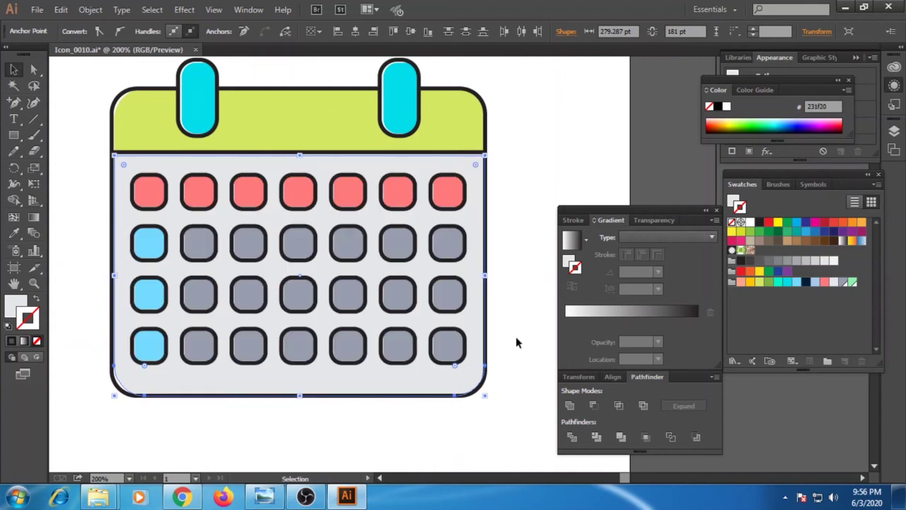
{"action": "left_click", "coordinate": [516, 339]}
{"action": "key", "text": "ctrl+minus"}
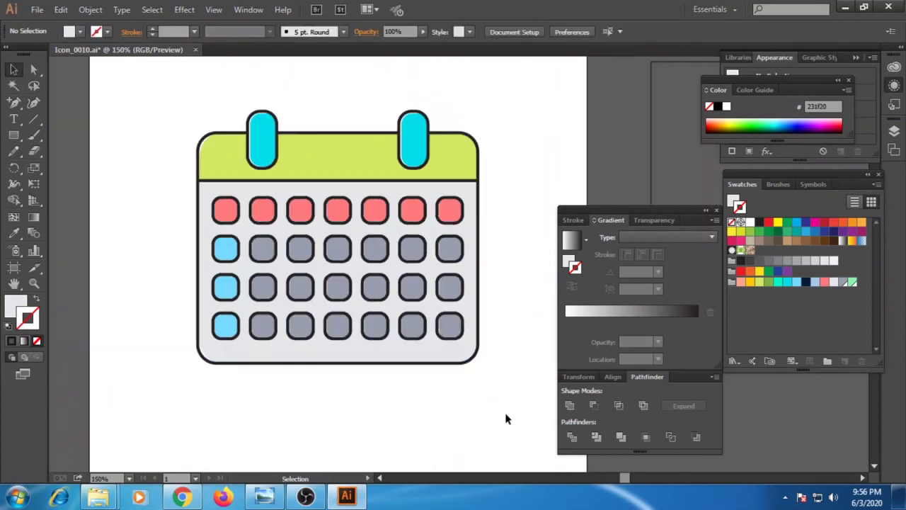
{"action": "key", "text": "ctrl+1"}
{"action": "left_click_drag", "start_coordinate": [433, 369], "coordinate": [180, 177]}
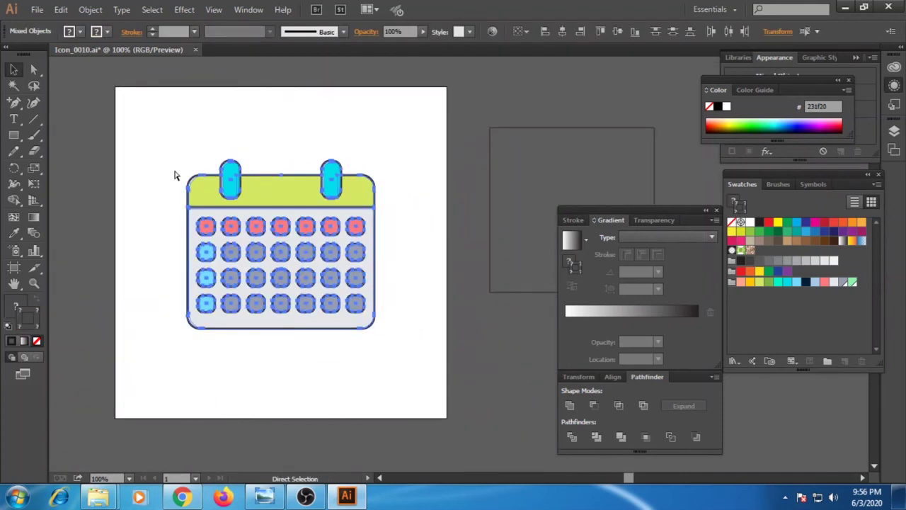
{"action": "left_click", "coordinate": [500, 249]}
{"action": "left_click_drag", "start_coordinate": [501, 249], "coordinate": [203, 276]}
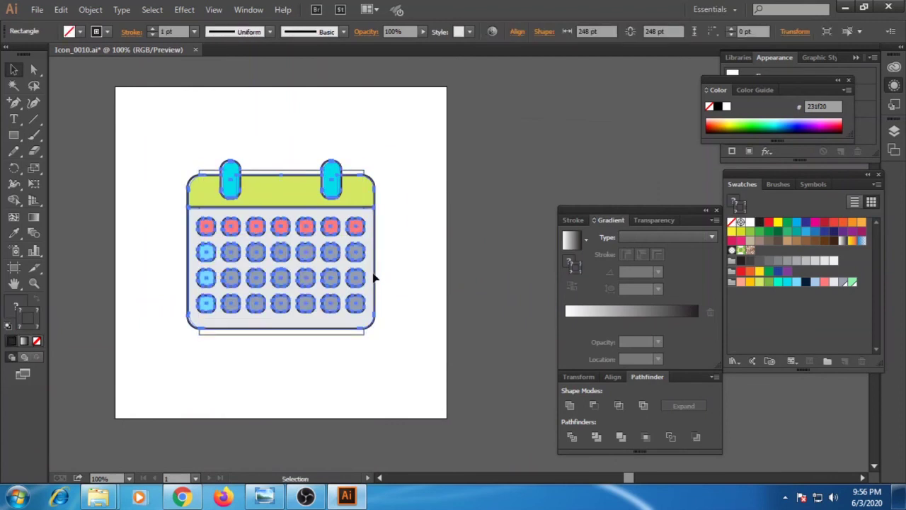
{"action": "left_click_drag", "start_coordinate": [372, 332], "coordinate": [438, 359]}
{"action": "left_click_drag", "start_coordinate": [364, 328], "coordinate": [636, 180]}
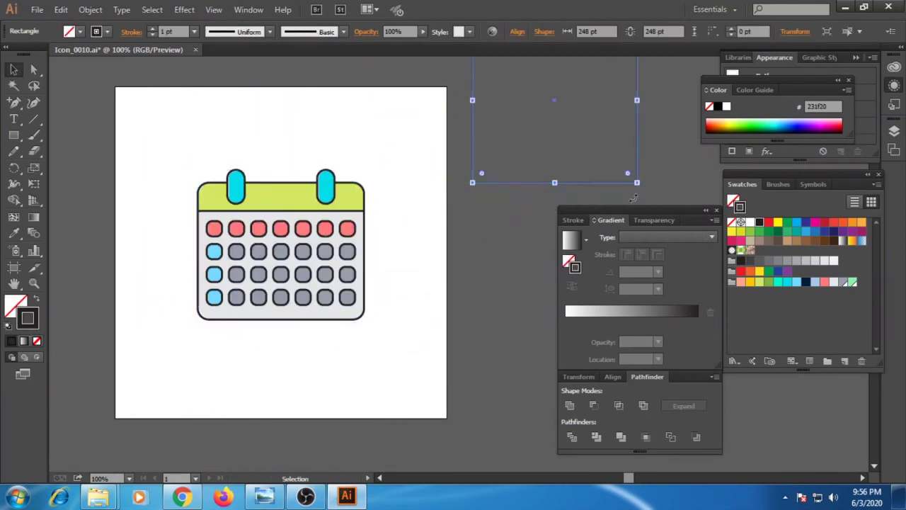
{"action": "left_click", "coordinate": [467, 354]}
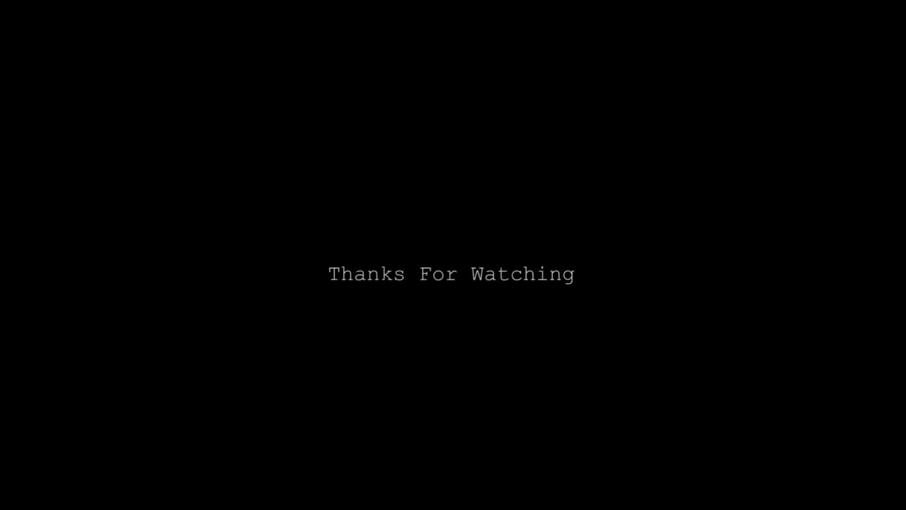